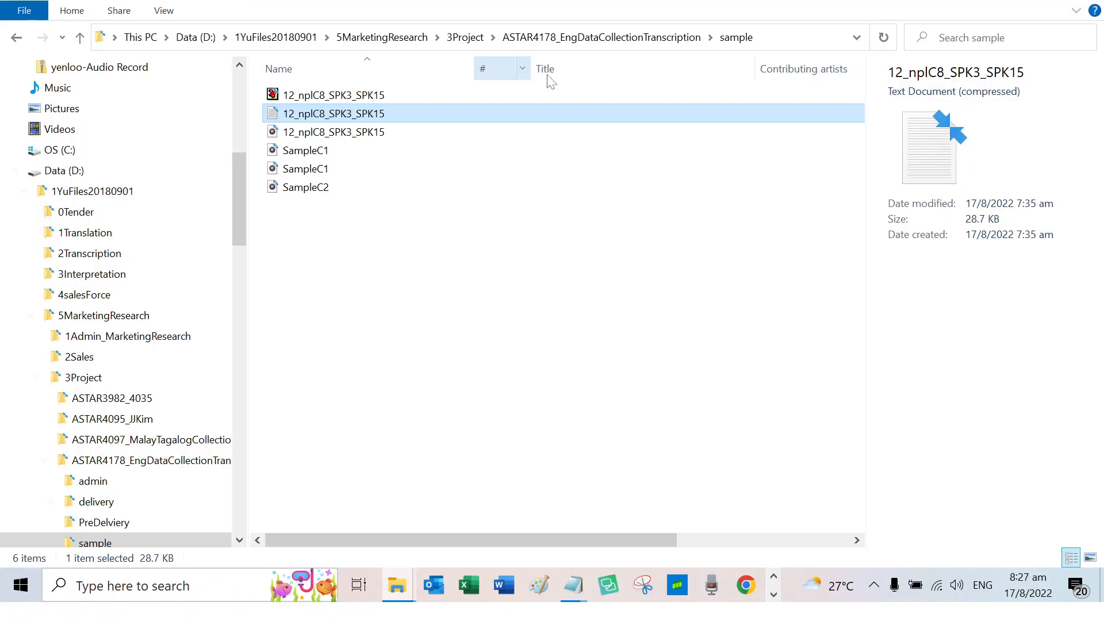
# Step: Copy the name of the 12_nplC8_SPK3_SPK15 text file and use it as a new topic for the report section in Transcriber
pyautogui.click(341, 119)
pyautogui.hotkey('ctrl', 'c')
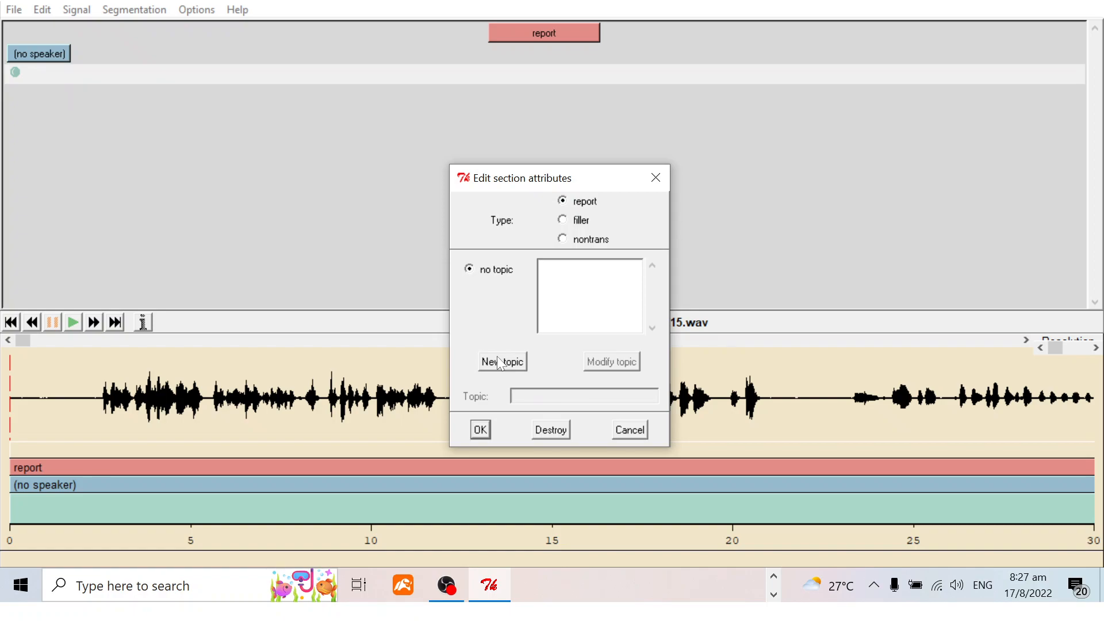
pyautogui.click(497, 362)
pyautogui.hotkey('ctrl', 'v')
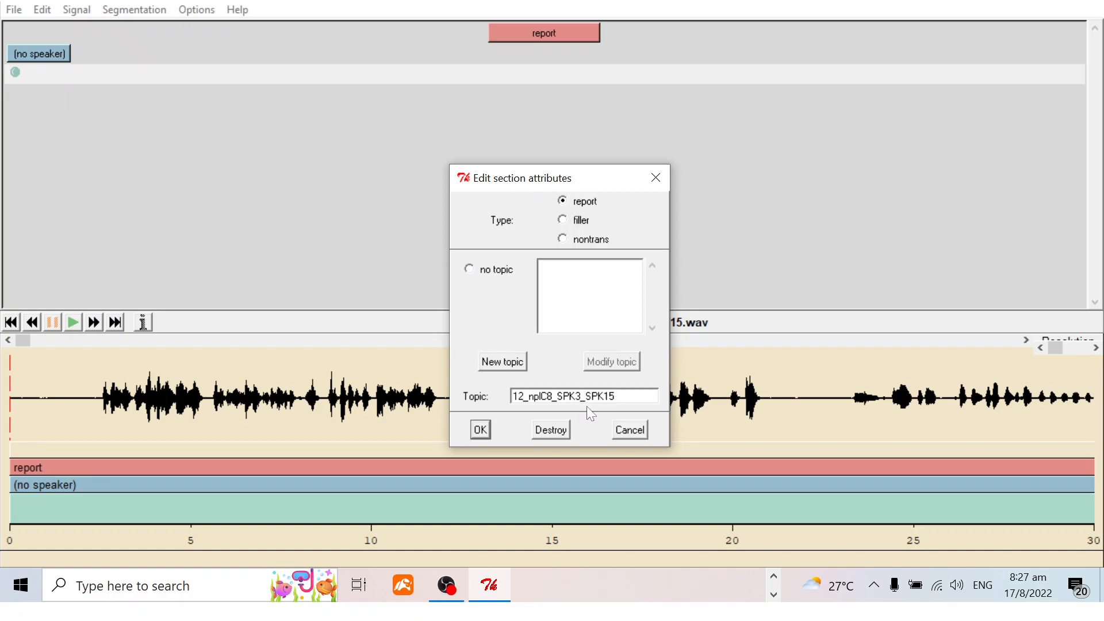
pyautogui.press('Return')
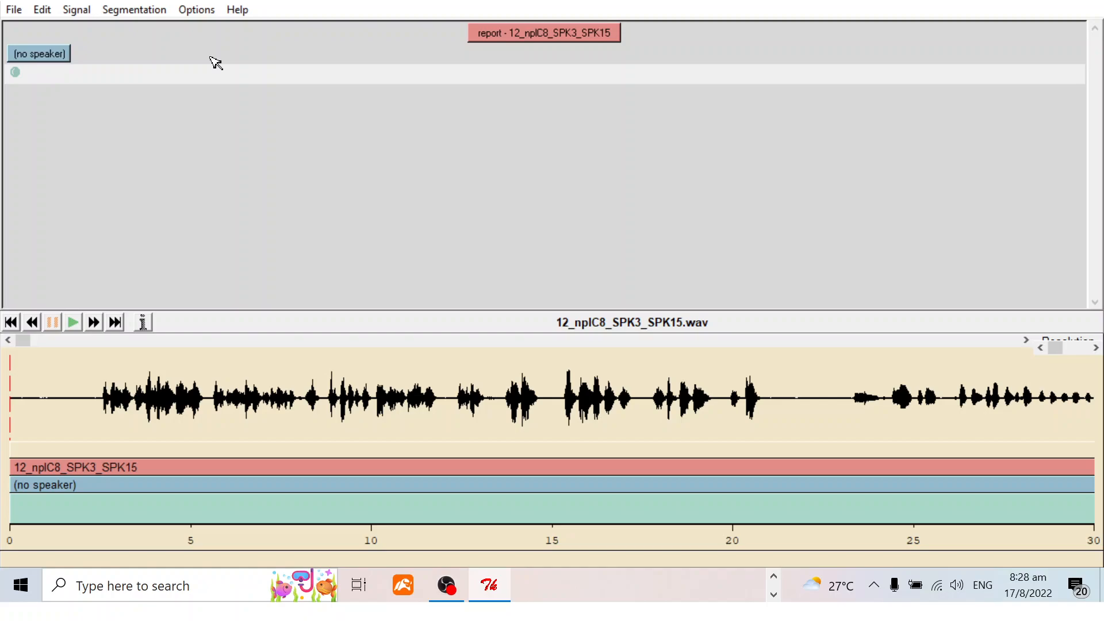
# Step: Create a speaker named SPK3 for the current turn
pyautogui.hotkey('ctrl', 't')
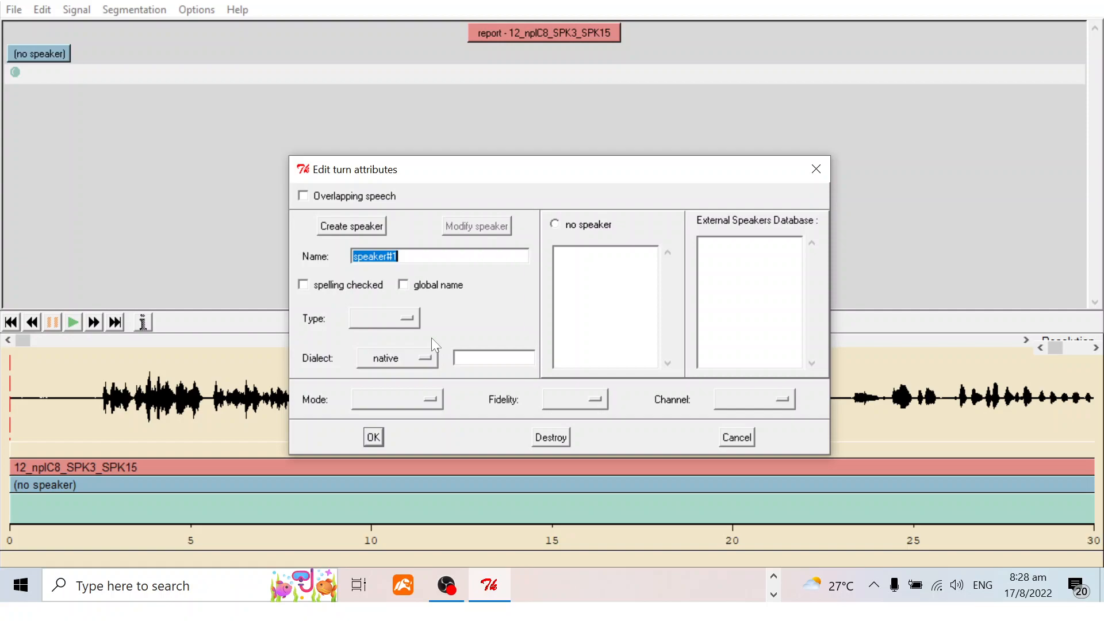
pyautogui.write('SPK3')
pyautogui.click(373, 438)
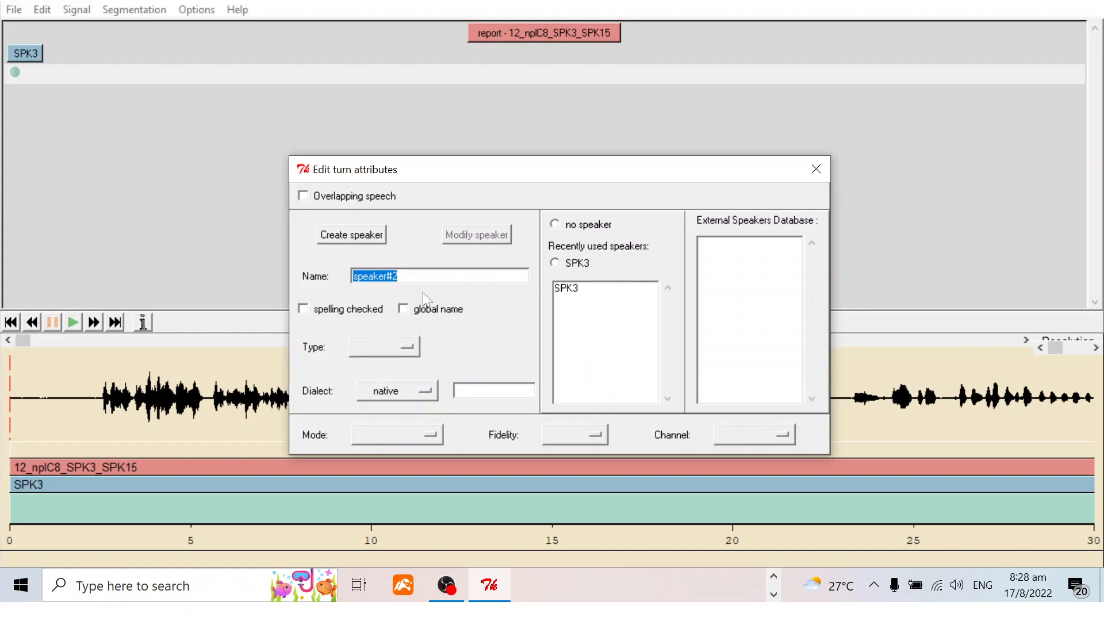
# Step: Create a second speaker named SPK15 in the turn attributes
pyautogui.press('BackSpace')
pyautogui.write('SPK5')
pyautogui.click(363, 237)
pyautogui.write('SPK5')
pyautogui.moveTo(728, 158); pyautogui.dragTo(728, 75)
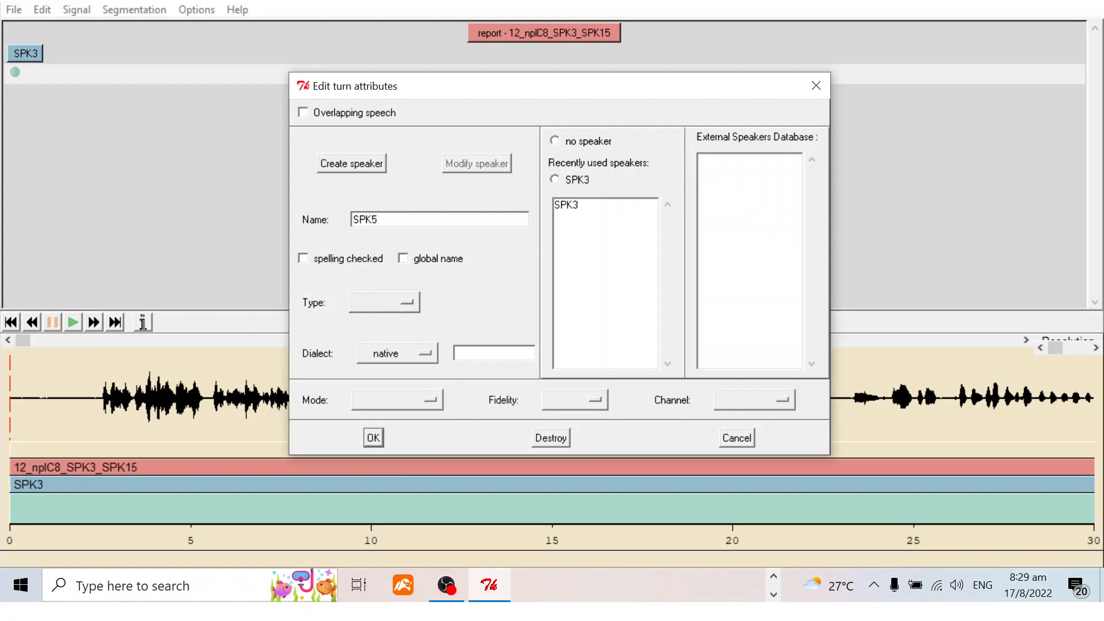
pyautogui.press('Left')
pyautogui.write('1')
pyautogui.press('Return')
# Step: Create a third speaker named SPK3_SPK15 in the turn attributes for the combined speakers
pyautogui.click(36, 55)
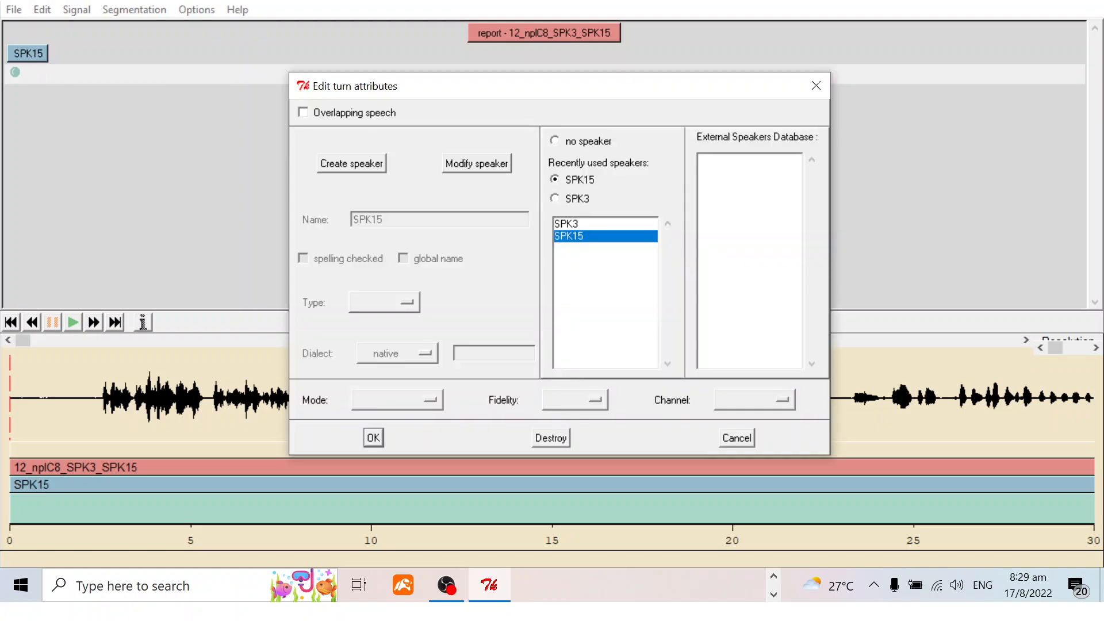
pyautogui.click(352, 163)
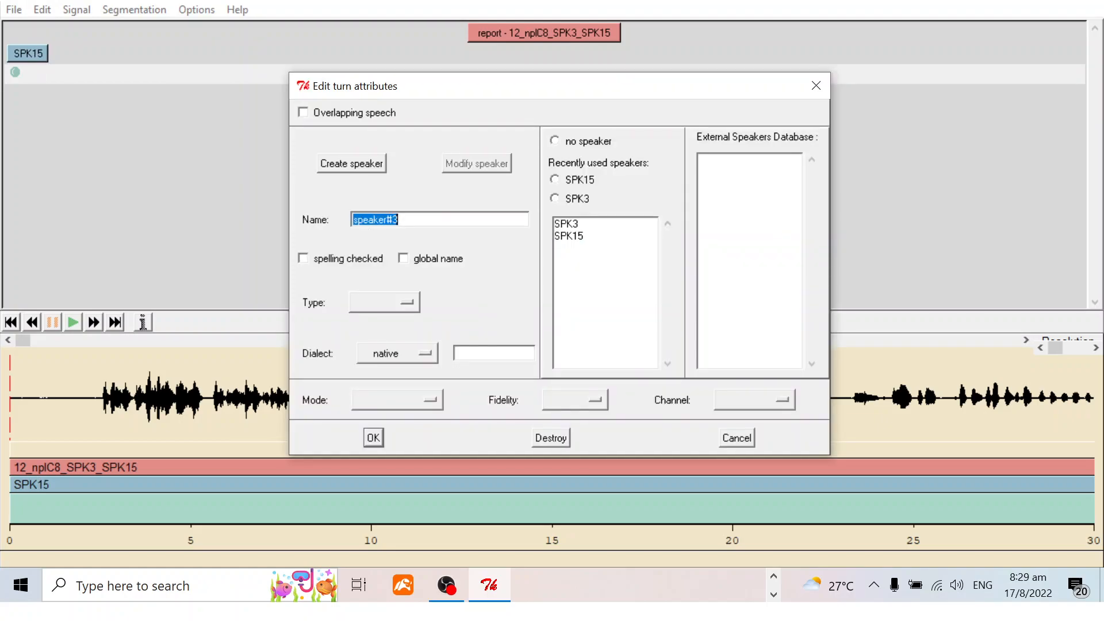
pyautogui.write('SPK3_SPK1')
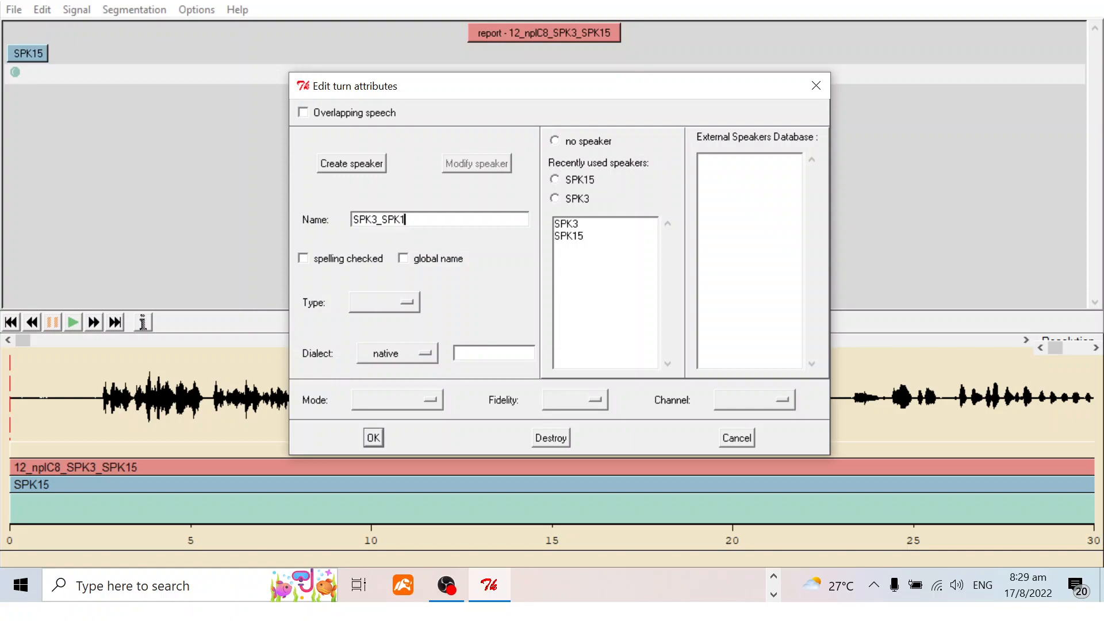
pyautogui.write('5')
pyautogui.press('Return')
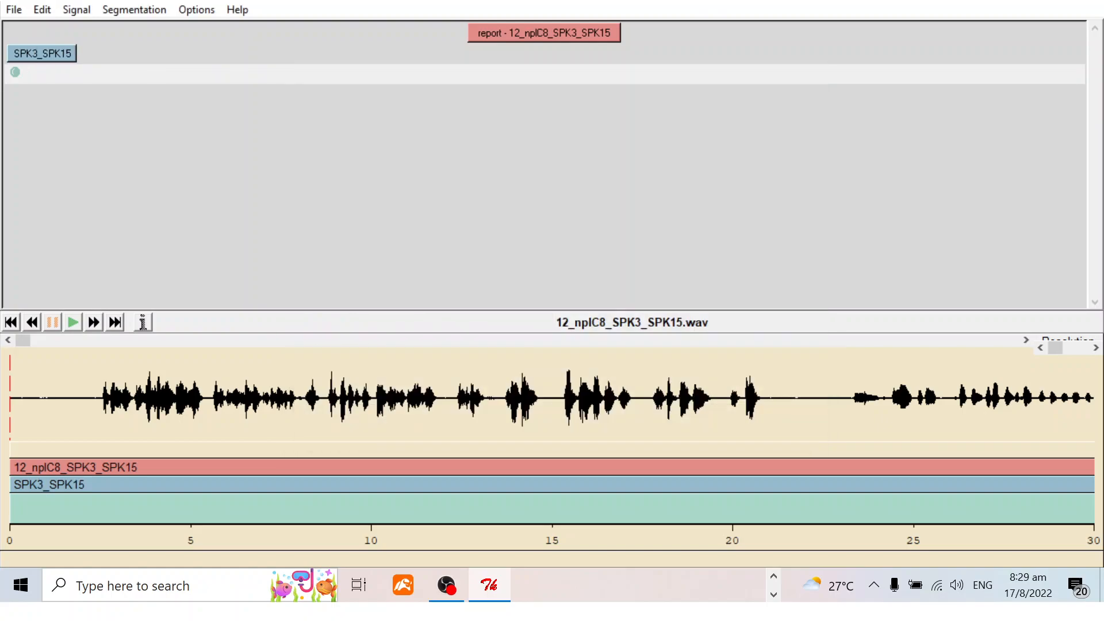
# Step: Assign the existing speaker SPK3 to the current turn
pyautogui.hotkey('ctrl', 't')
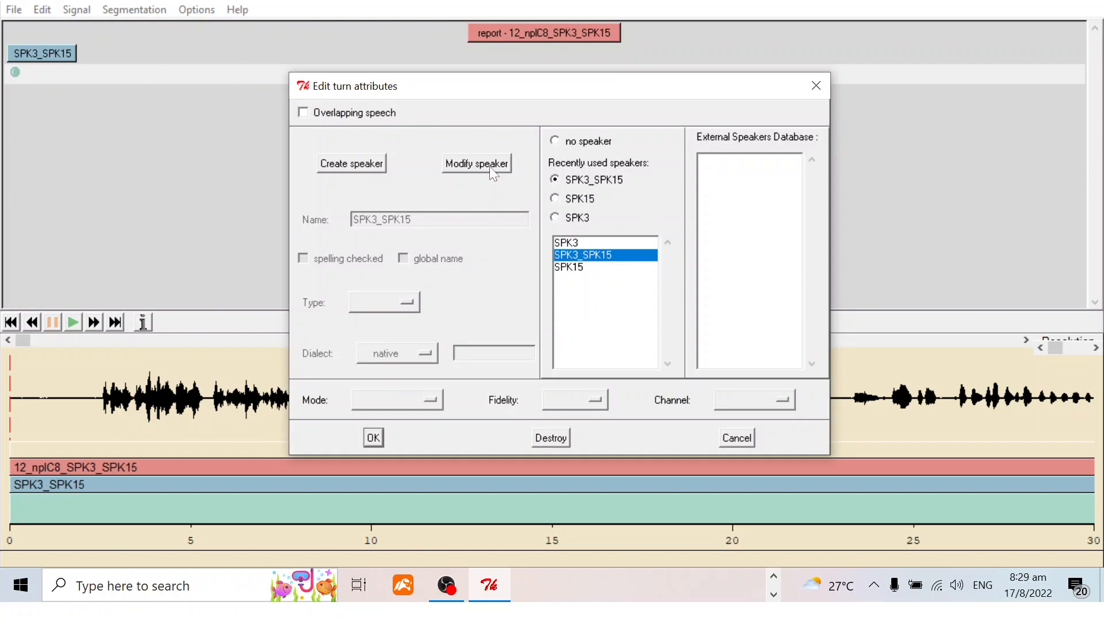
pyautogui.click(574, 245)
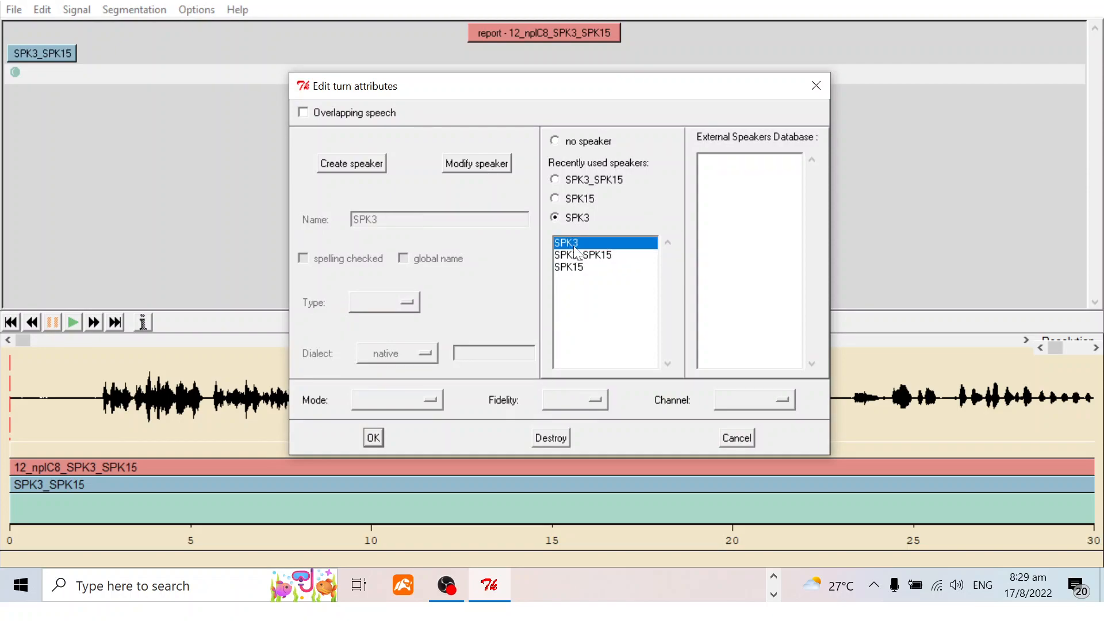
pyautogui.click(374, 439)
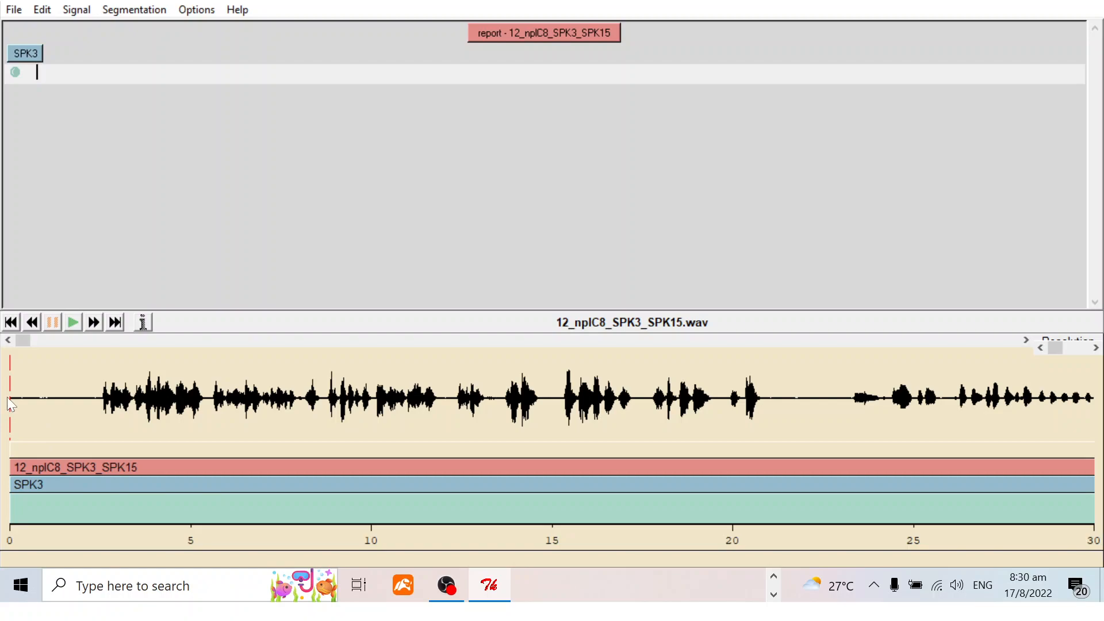
# Step: Insert a segment breakpoint in the pause at about 21.1 s on the waveform
pyautogui.moveTo(9, 396); pyautogui.dragTo(765, 430)
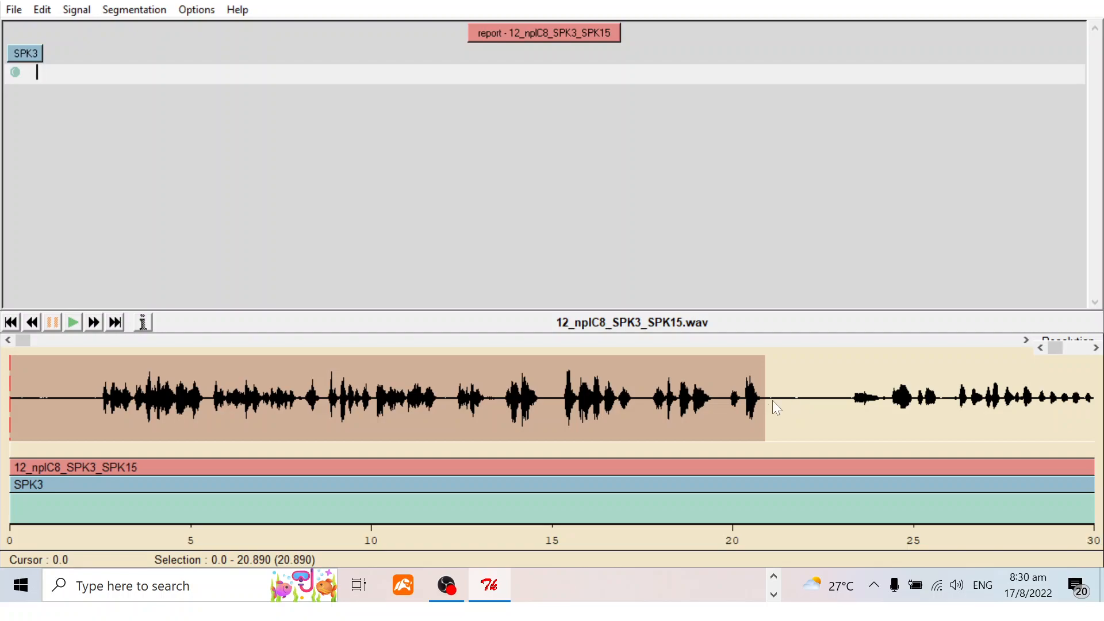
pyautogui.click(773, 407)
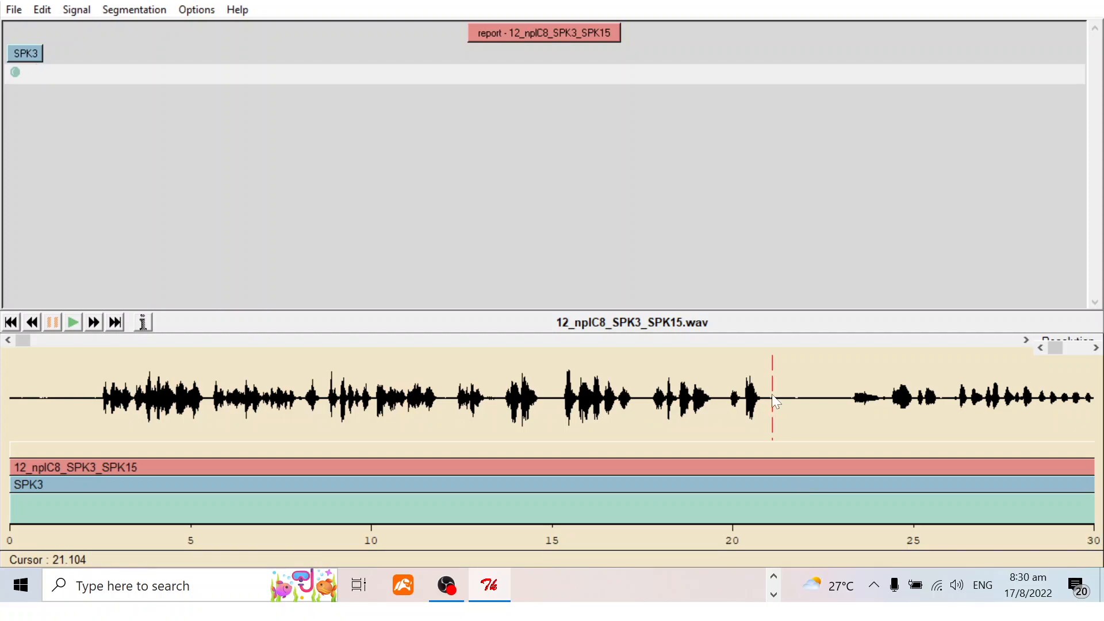
pyautogui.press('Return')
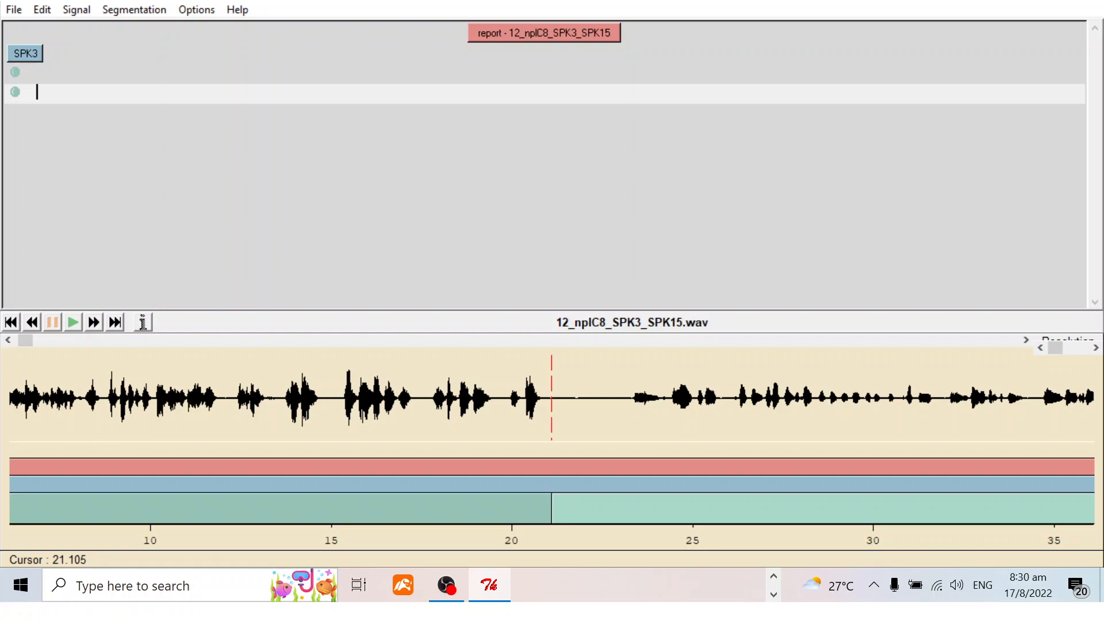
# Step: Split the first segment with a breakpoint in the pause at about 12.07 s
pyautogui.press('Up')
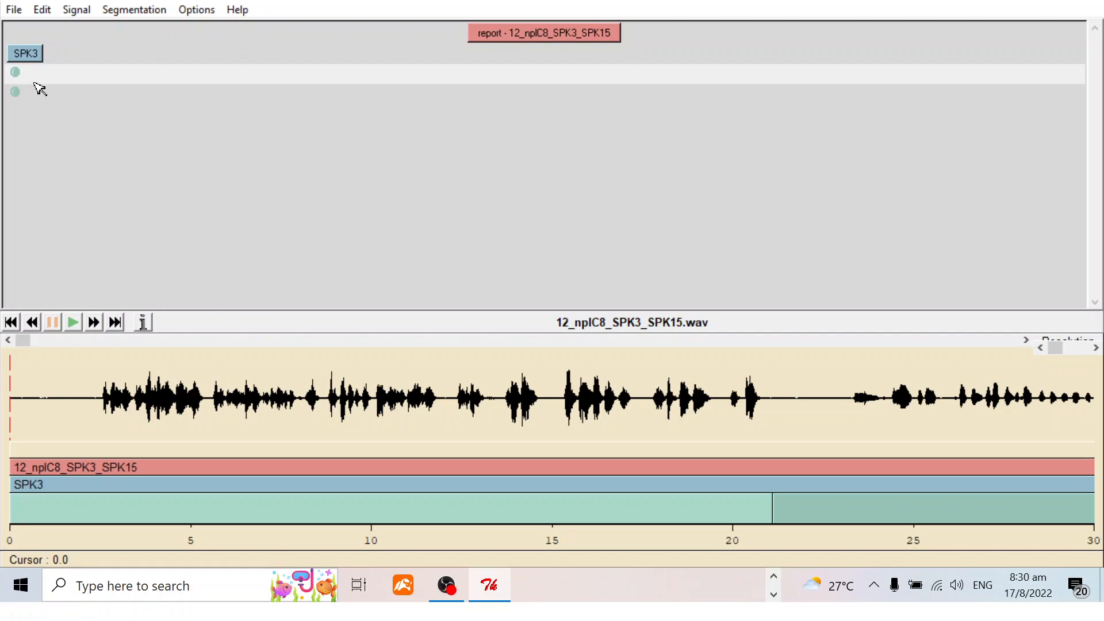
pyautogui.press('Tab')
pyautogui.moveTo(8, 391); pyautogui.dragTo(788, 399)
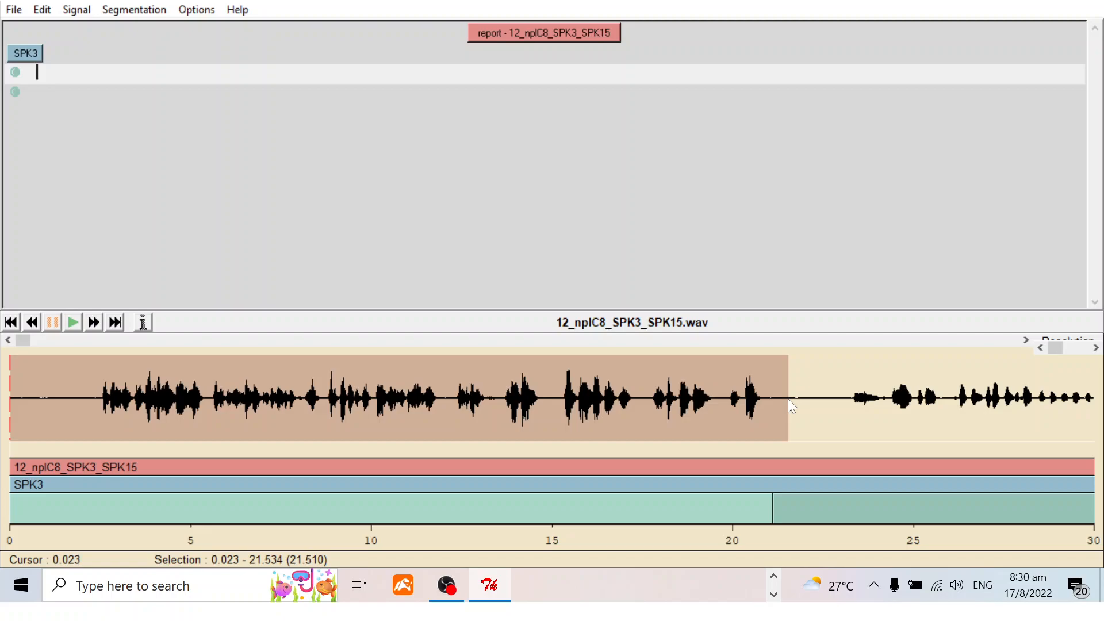
pyautogui.click(446, 401)
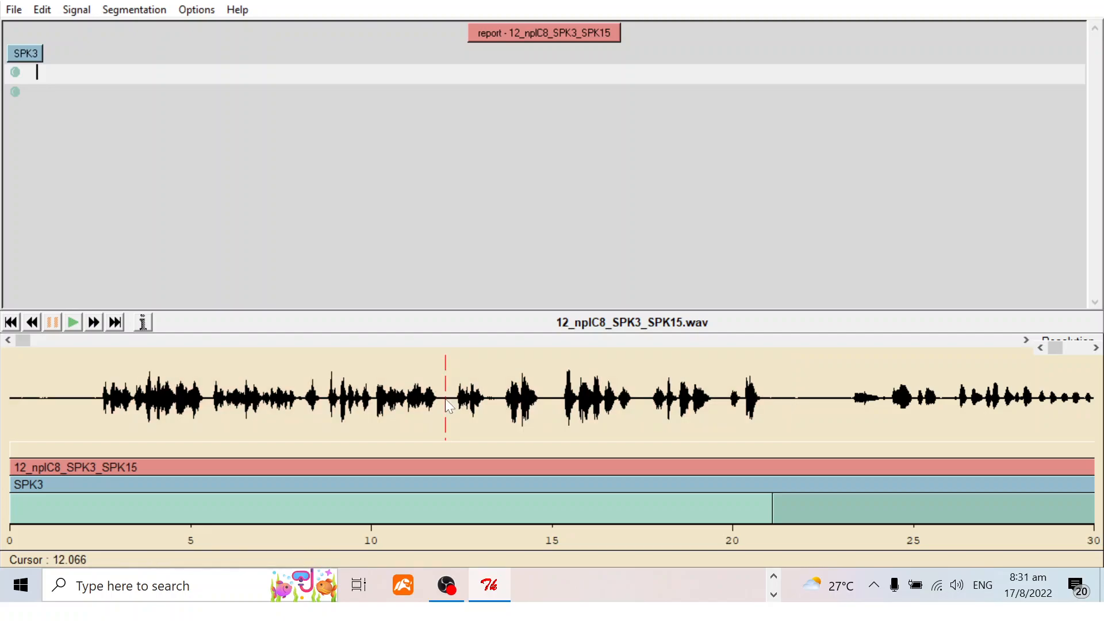
pyautogui.press('Return')
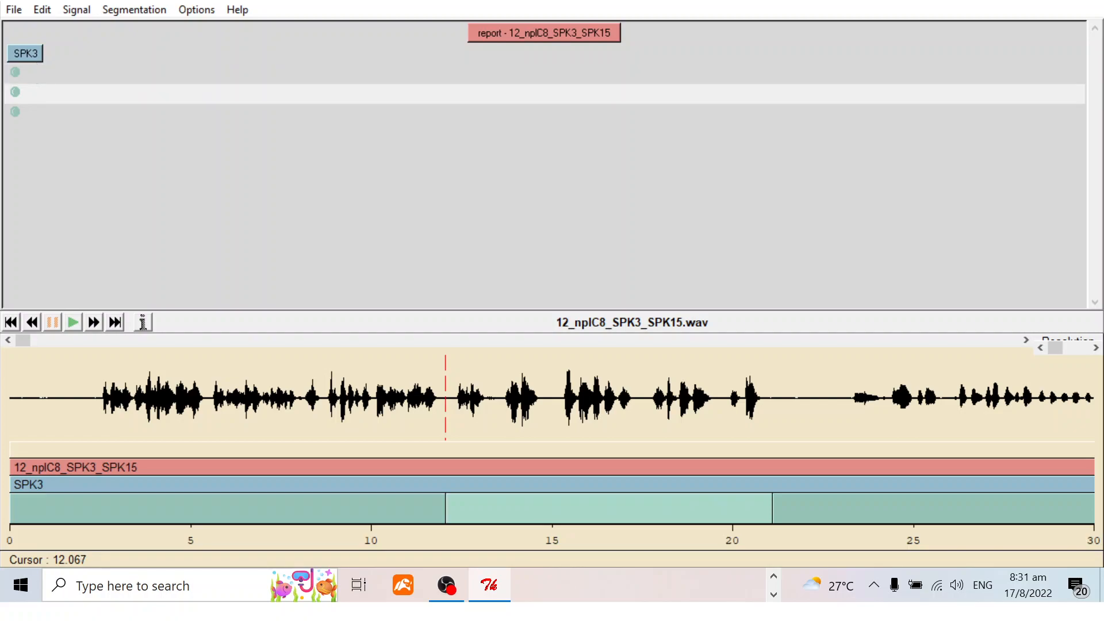
# Step: Insert two more breakpoints in the pauses at about 34.4 s and 43.9 s
pyautogui.press('Up')
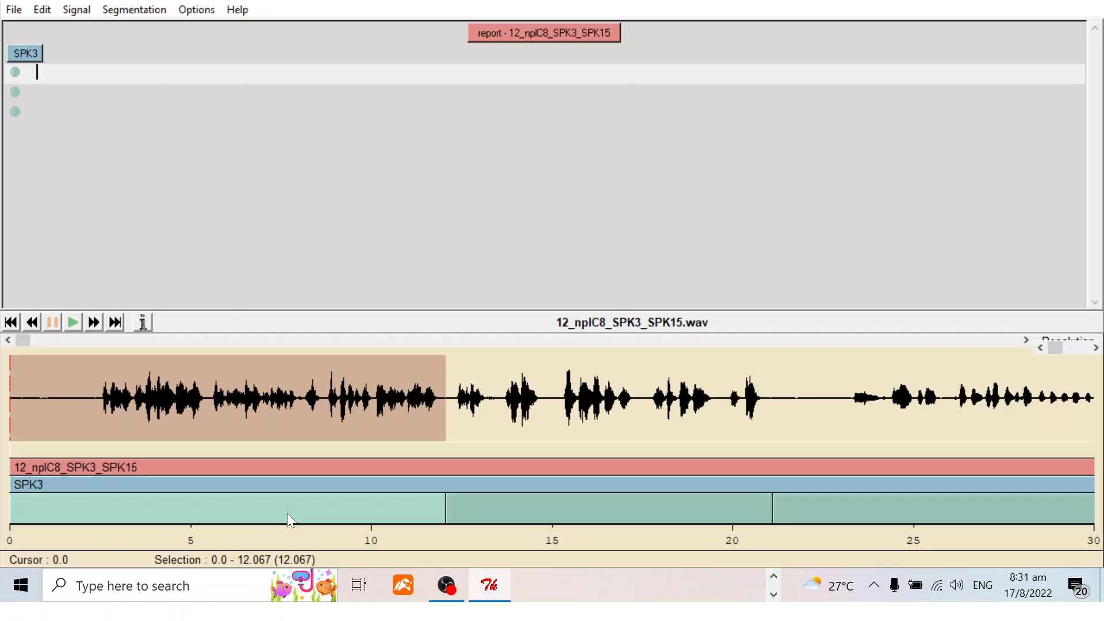
pyautogui.press('Down')
pyautogui.press('Down')
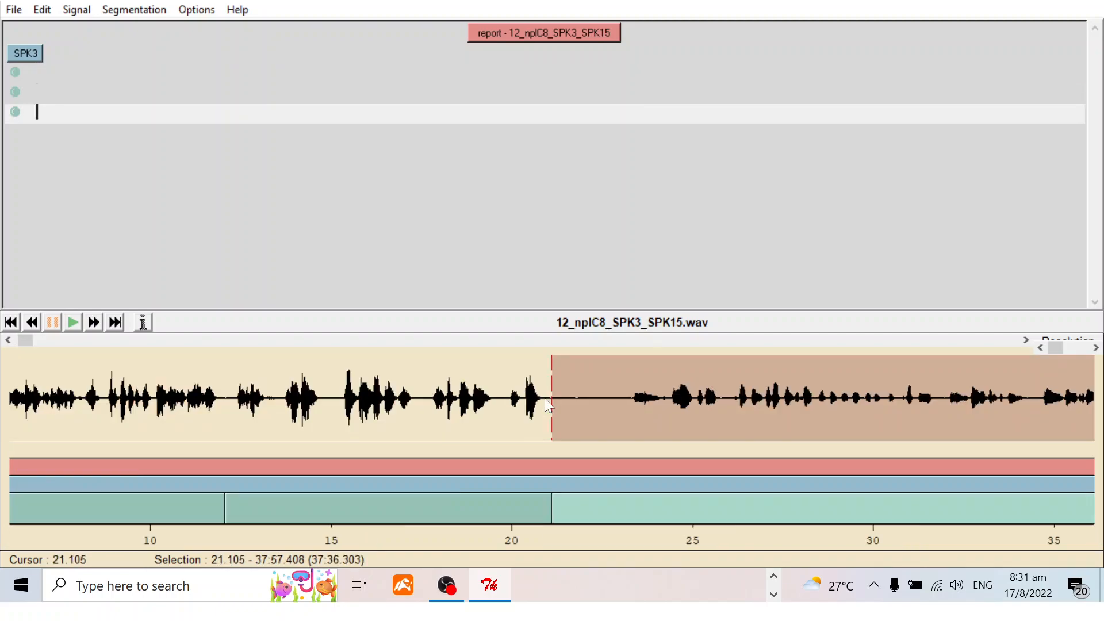
pyautogui.click(555, 401)
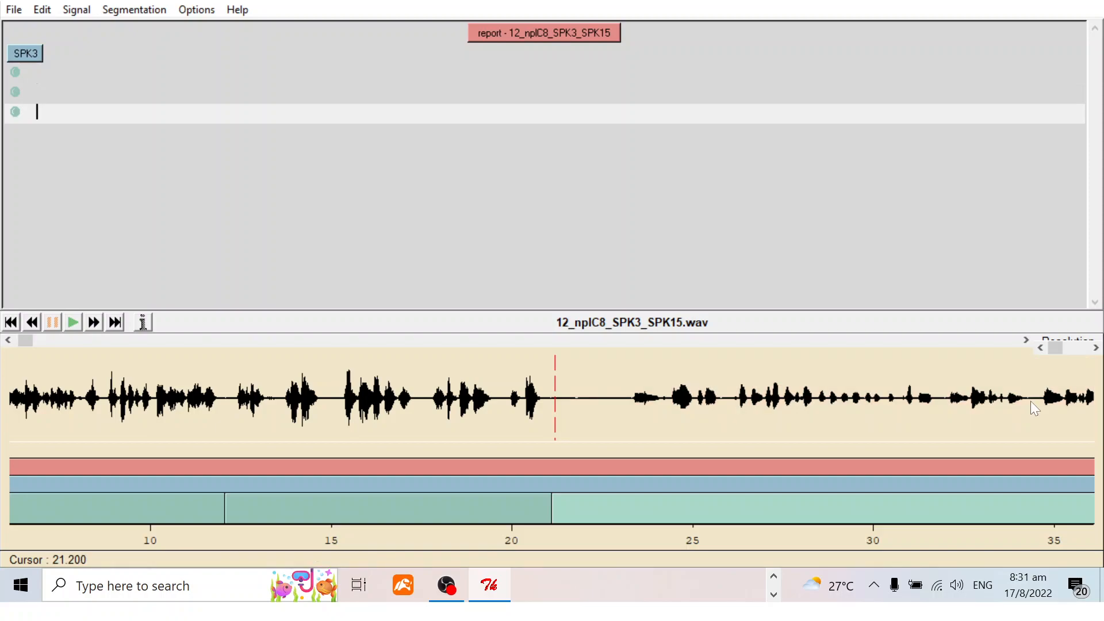
pyautogui.click(1032, 403)
pyautogui.press('Return')
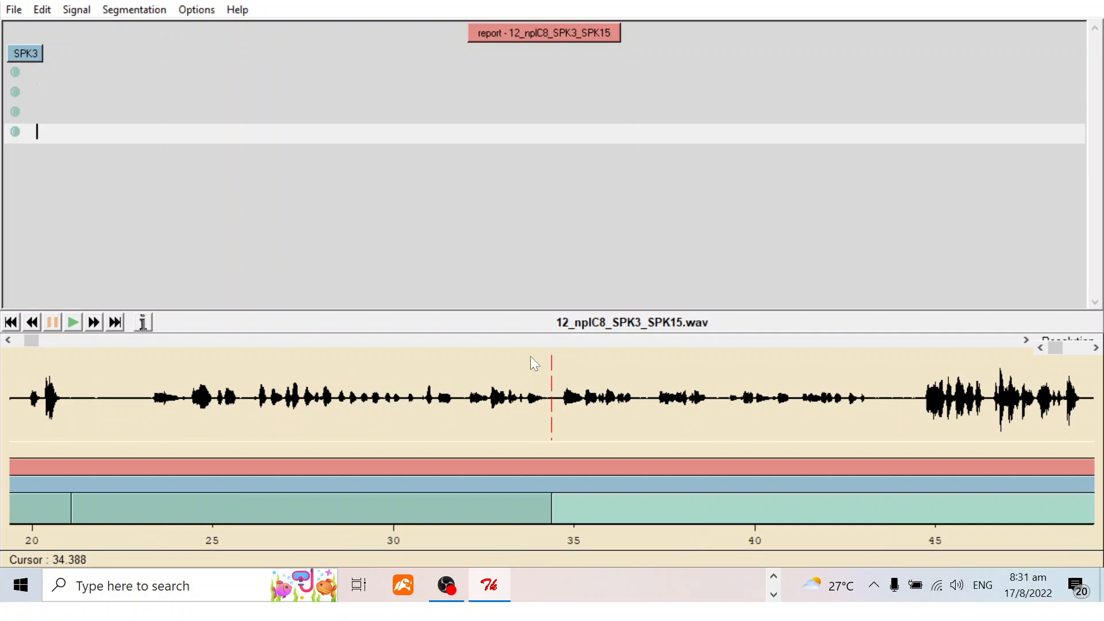
pyautogui.press('Return')
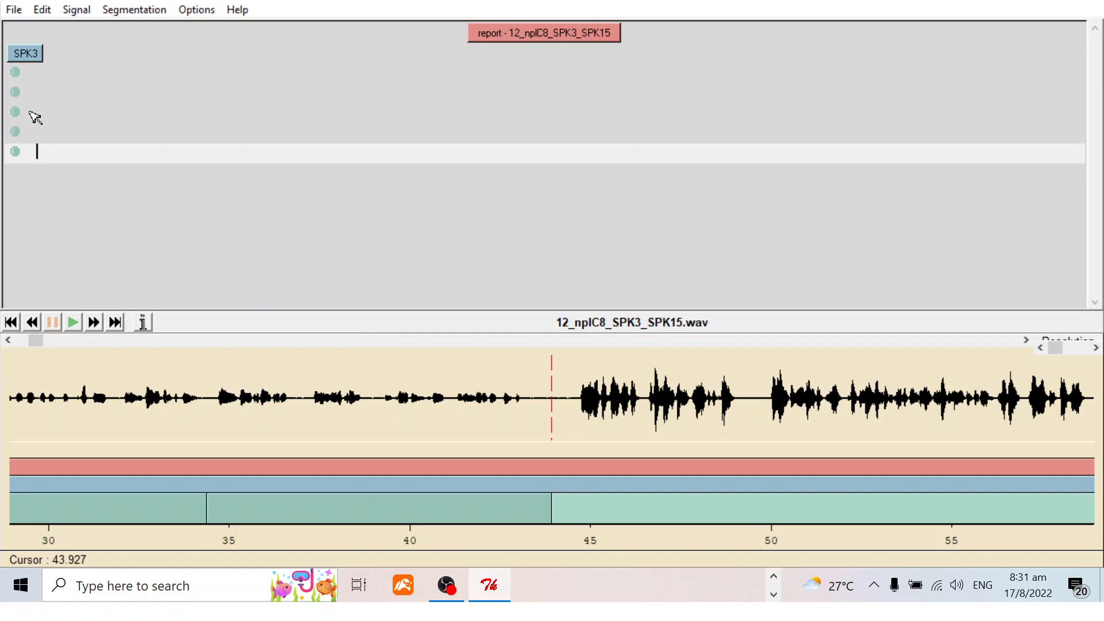
# Step: Transcribe the first segment: "Ok, so, in this session now right, we'll just be doing some like, discussions about food. which I think is like every Singaporean's, like,"
pyautogui.click(34, 77)
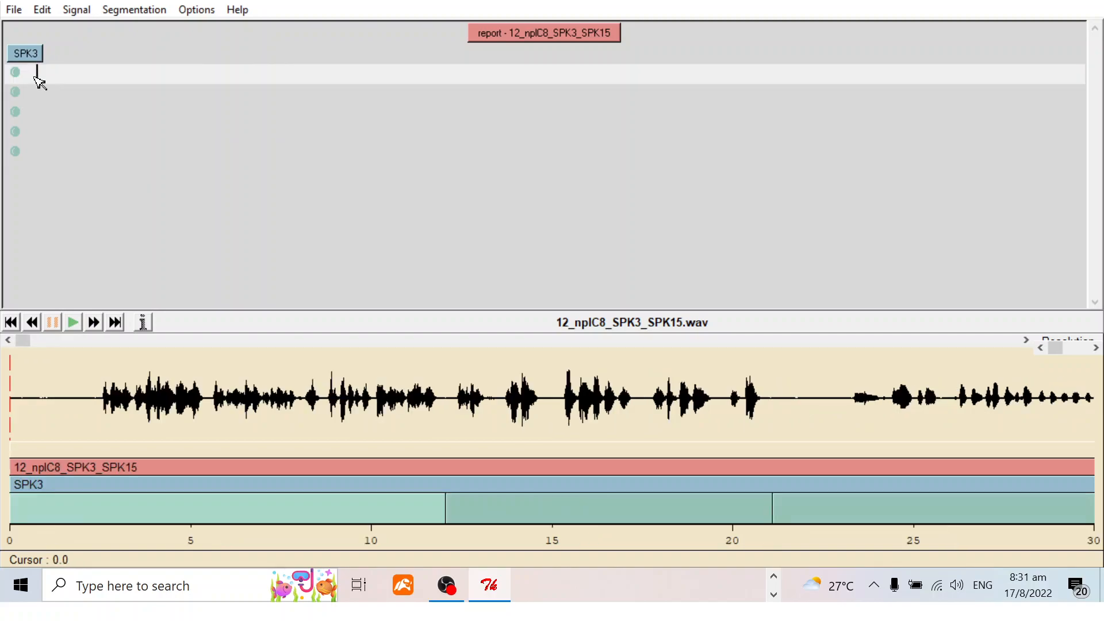
pyautogui.press('Tab')
pyautogui.write("Ok, so, in this session now right, we'll just be doing some like, discussions about food. which I think is like every Singaporean's, like,")
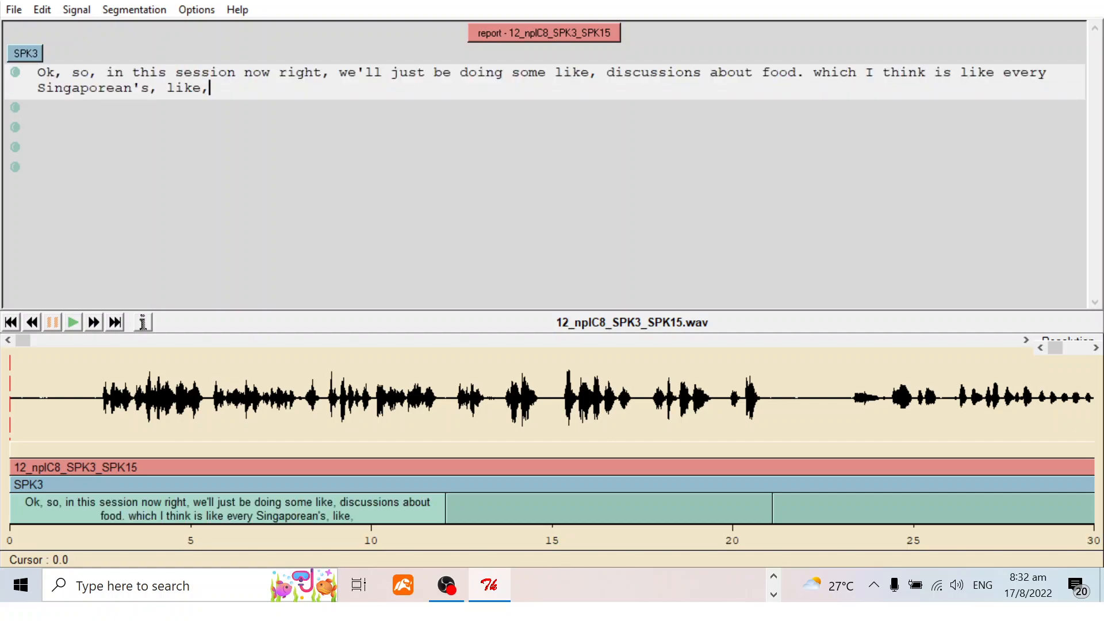
# Step: Play the second segment and transcribe it: "interest. So, umm, like, for yourself right, like, do you often, umm, eat out?"
pyautogui.press('Down')
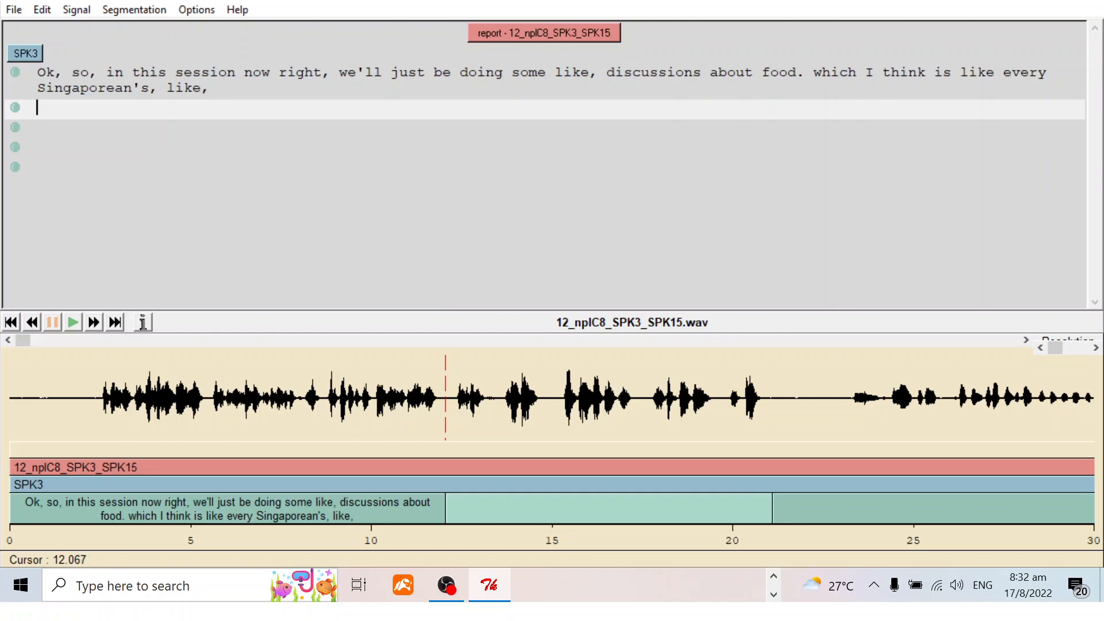
pyautogui.click(55, 73)
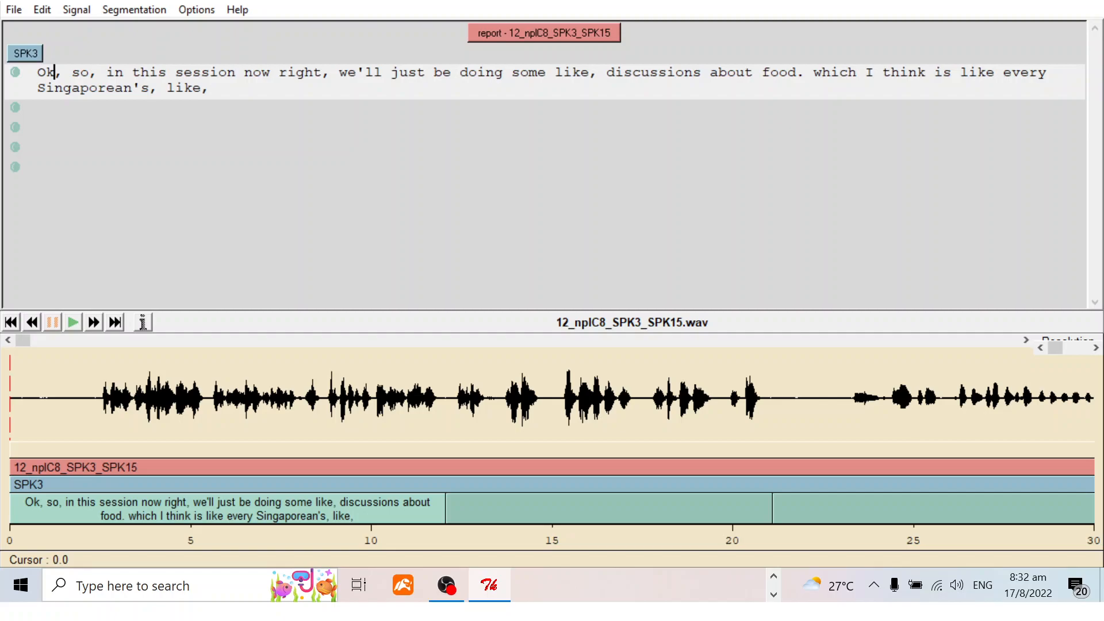
pyautogui.press('Tab')
pyautogui.click(38, 107)
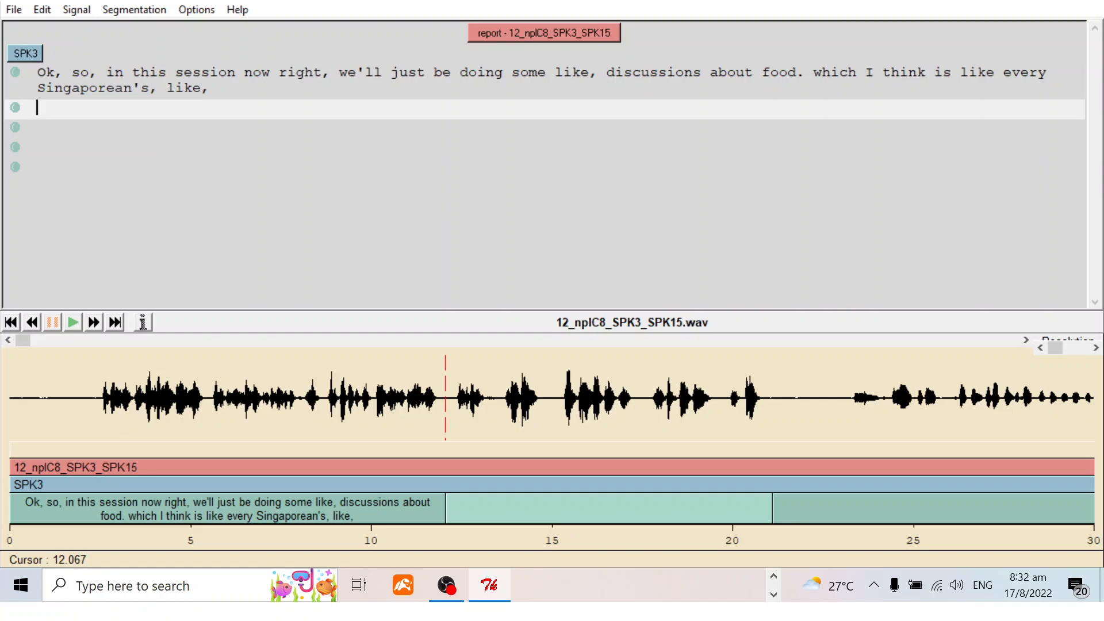
pyautogui.press('Tab')
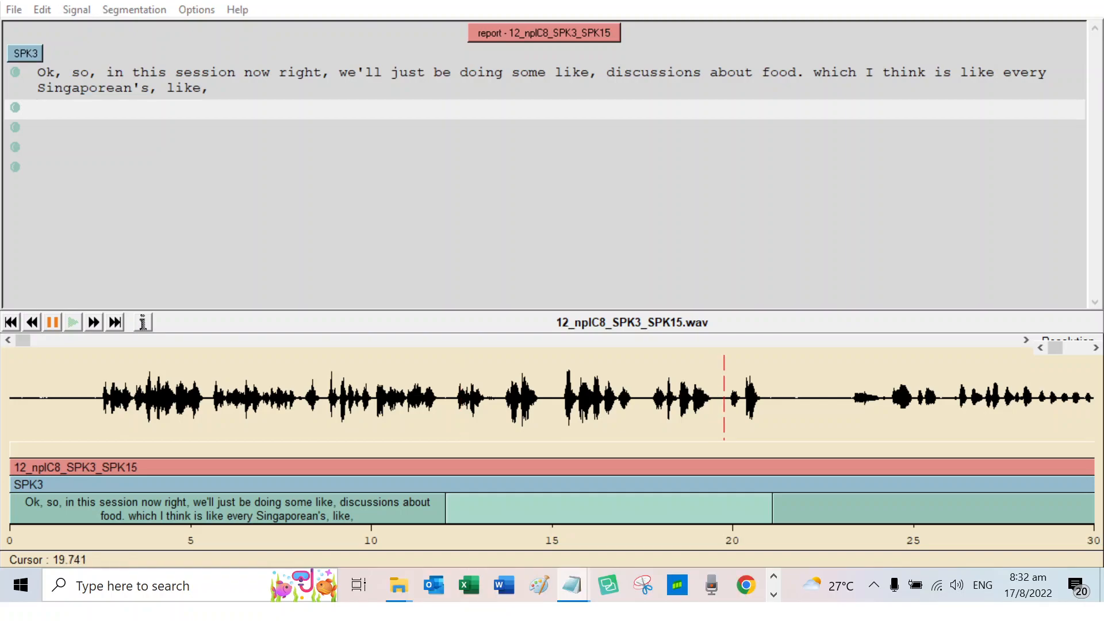
pyautogui.hotkey('ctrl', 's')
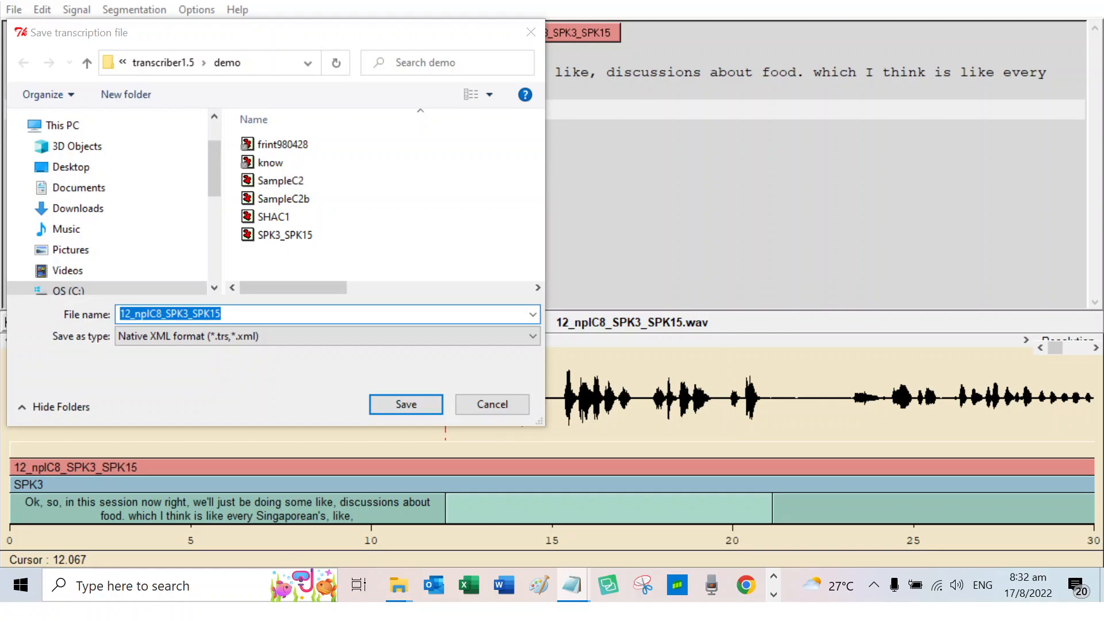
pyautogui.click(492, 404)
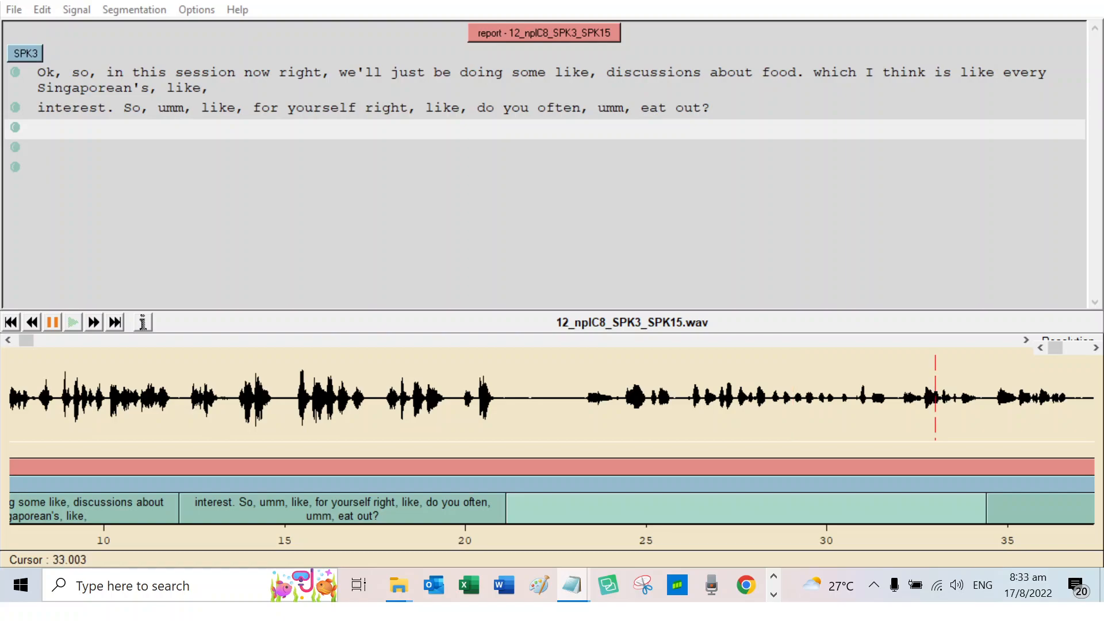
# Step: Transcribe the third segment: "Umm, I eat out often, quite often because I find myself a bit sick of the uh, daily home cooking."
pyautogui.press('Tab')
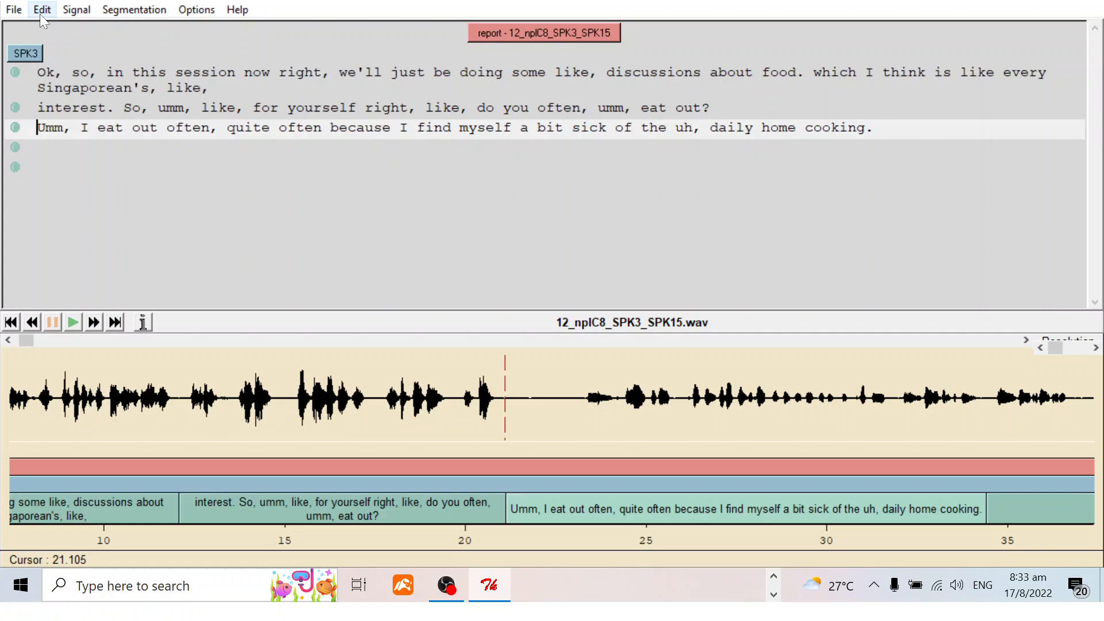
# Step: Create a turn for speaker SPK15 starting at the third segment
pyautogui.click(132, 12)
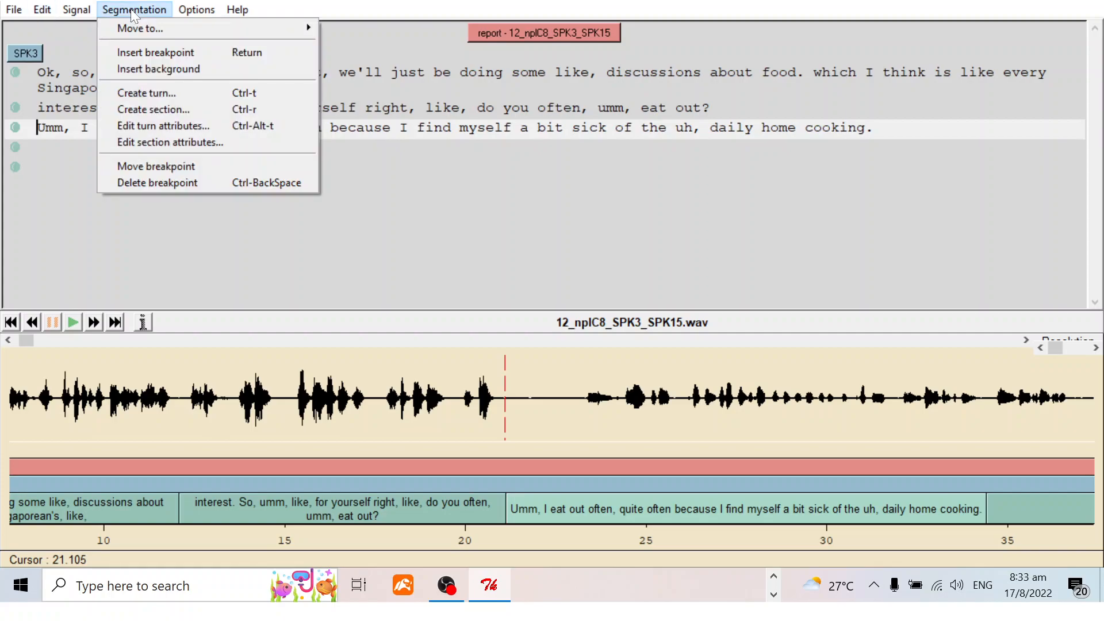
pyautogui.click(155, 92)
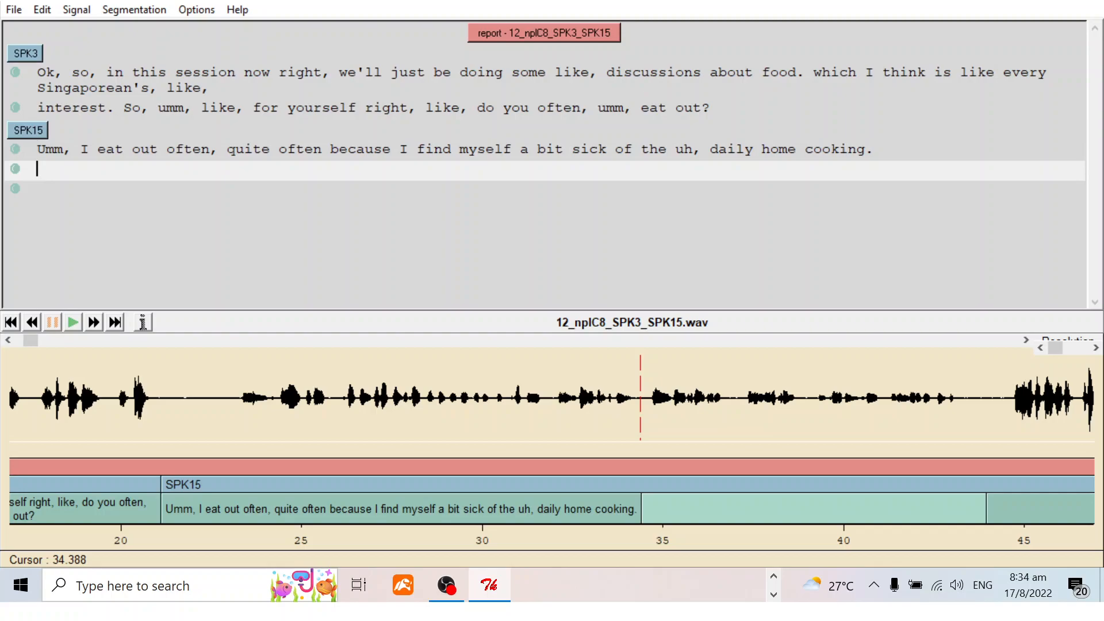
pyautogui.doubleClick(840, 149)
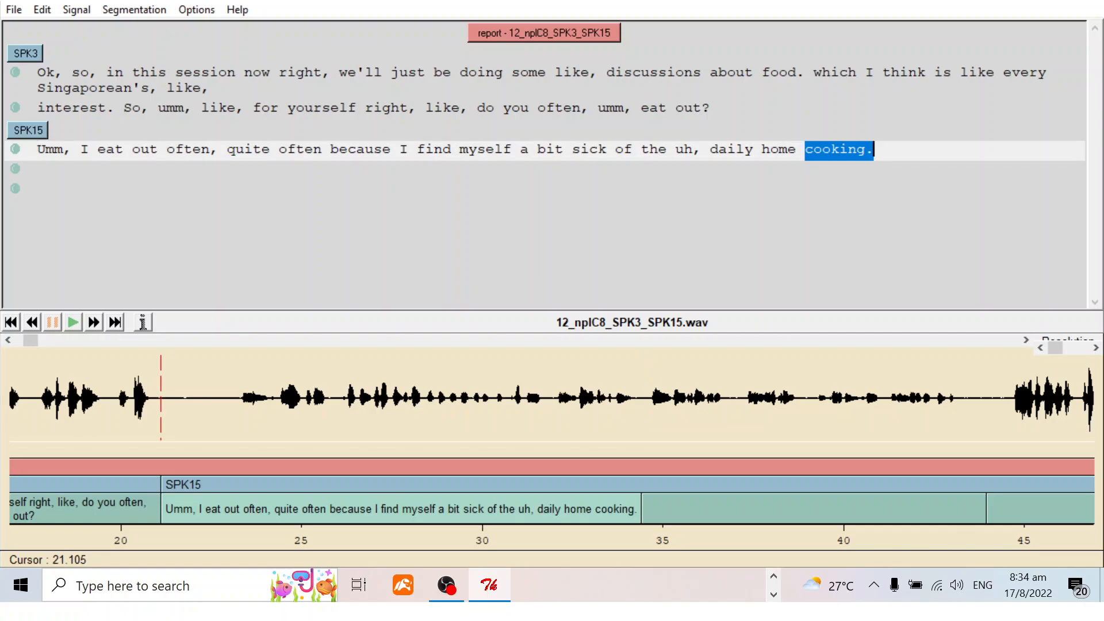
# Step: Transcribe the fourth segment as "Umm, okay" and create a turn for speaker SPK3_SPK15 there
pyautogui.click(40, 169)
pyautogui.write('Umm')
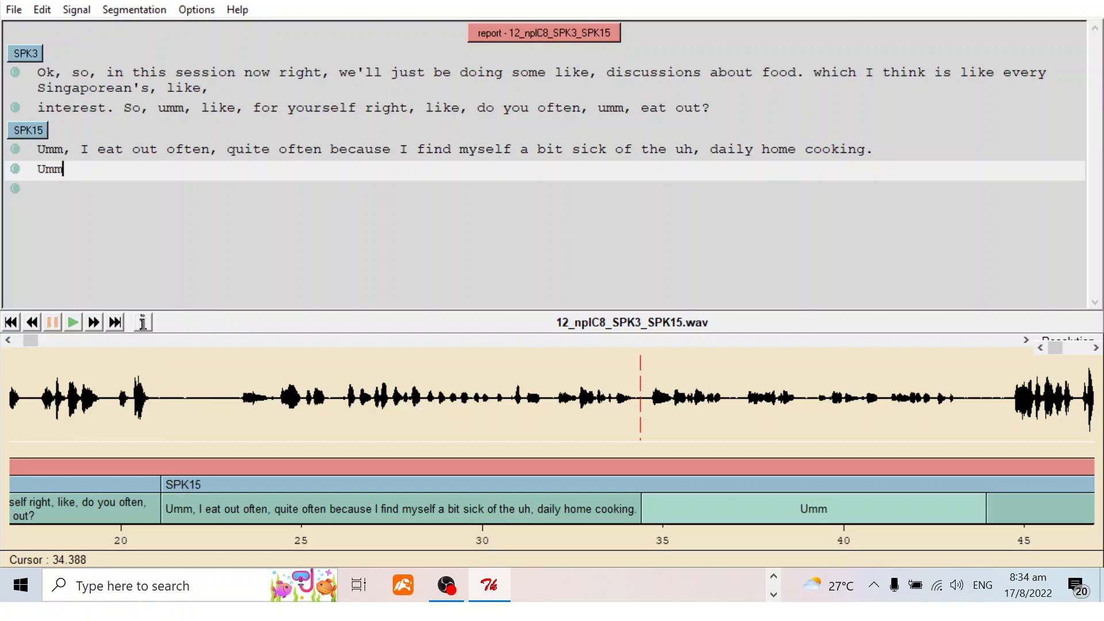
pyautogui.write(' okay')
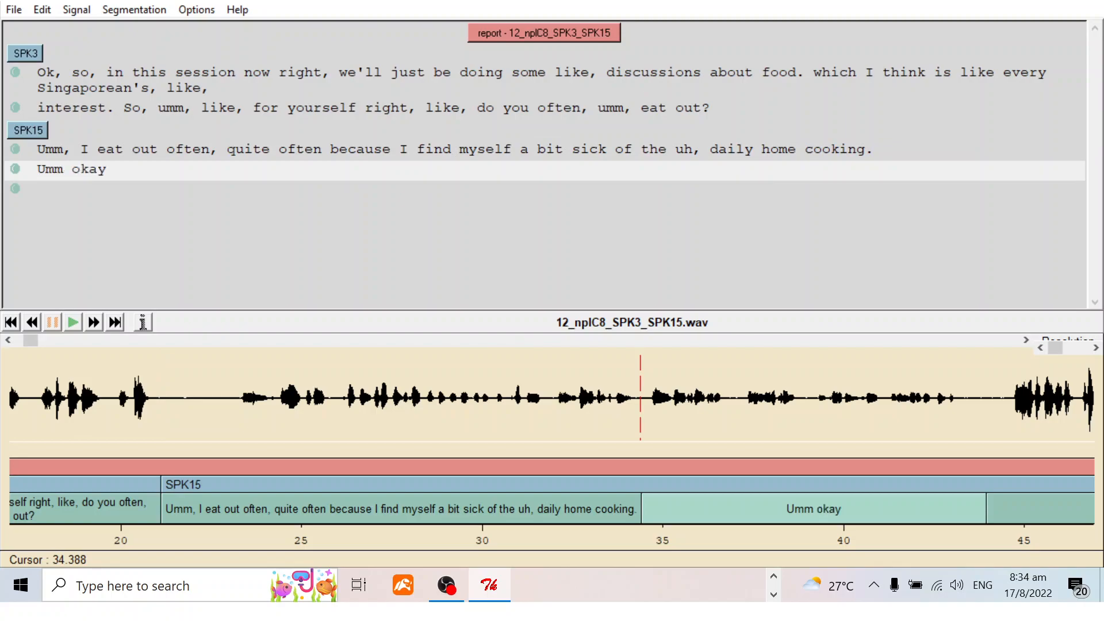
pyautogui.doubleClick(38, 169)
pyautogui.doubleClick(89, 169)
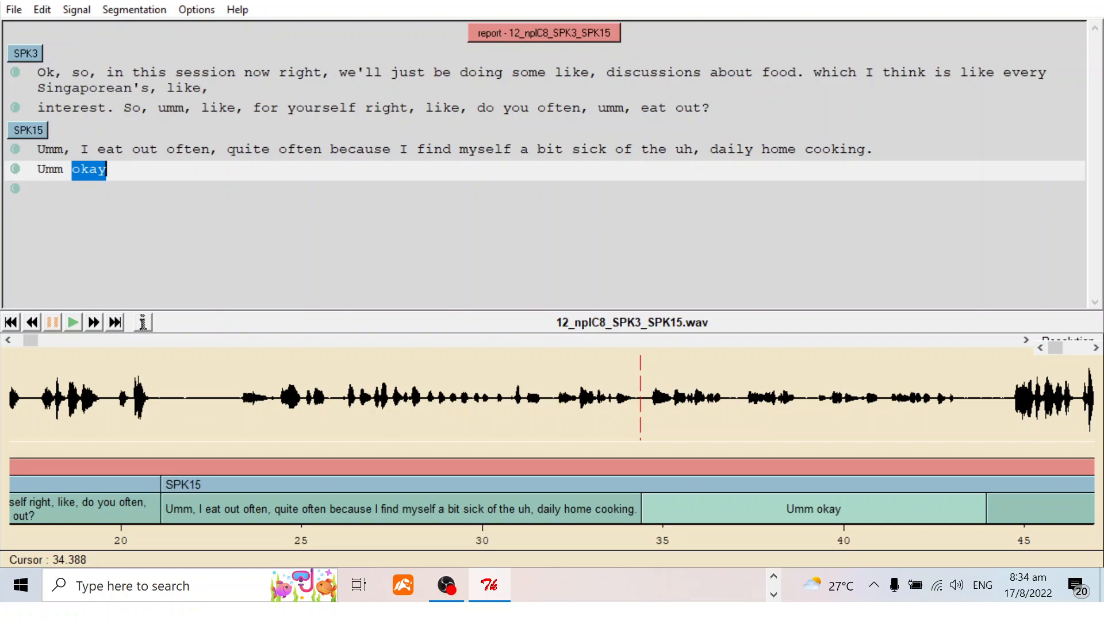
pyautogui.click(64, 170)
pyautogui.write(',')
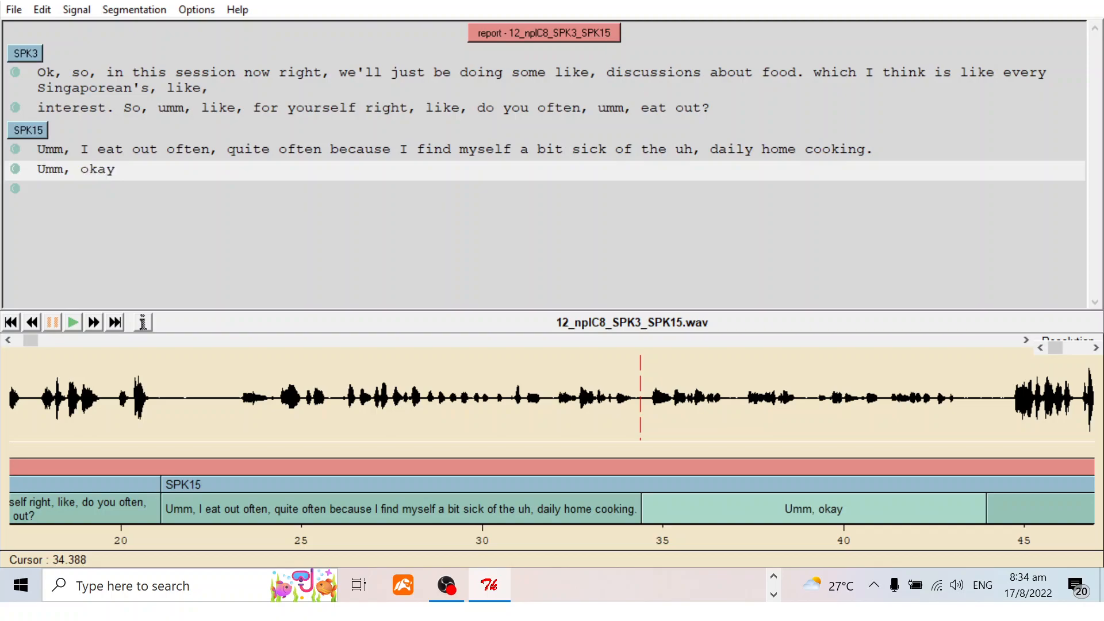
pyautogui.click(37, 169)
pyautogui.hotkey('ctrl', 't')
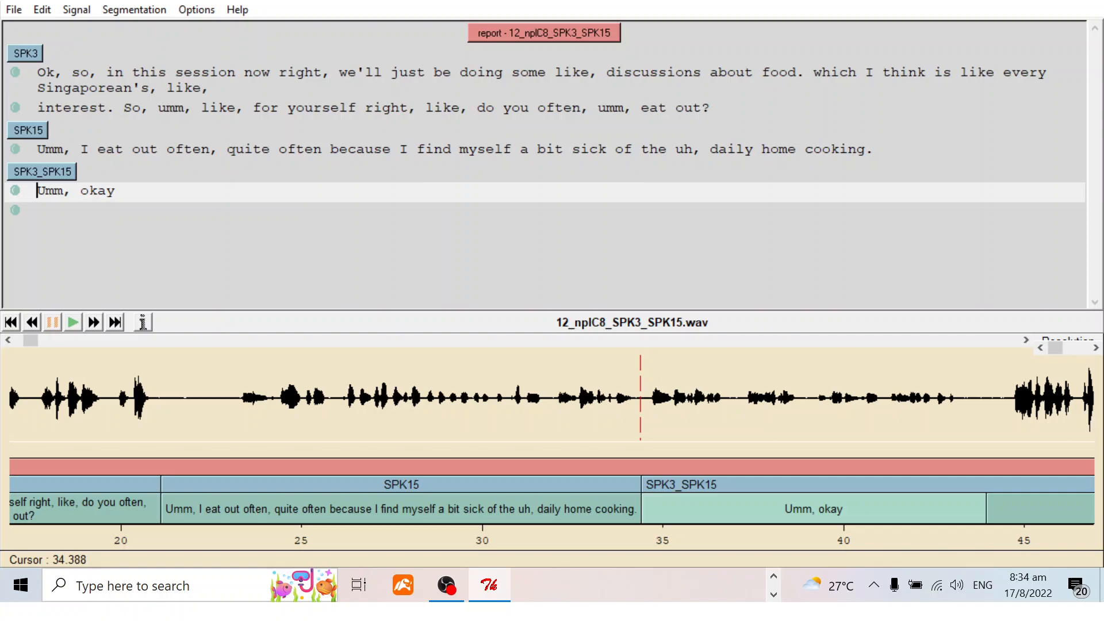
# Step: Transcribe the fifth segment as "that's fine" and create a turn for speaker SPK3 there
pyautogui.press('Down')
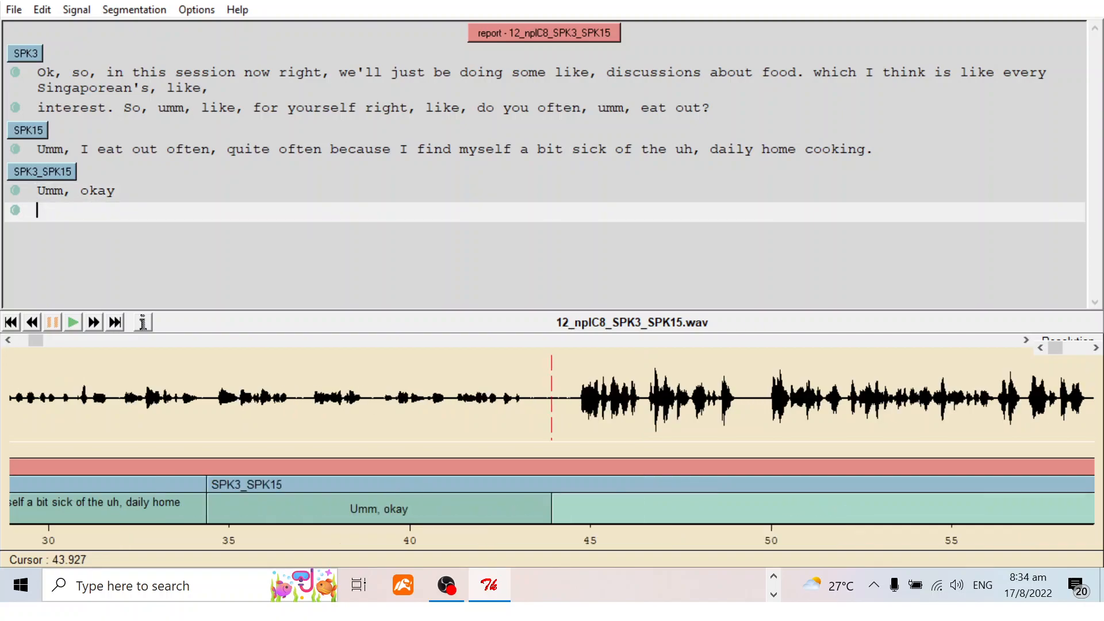
pyautogui.write("that's fine")
pyautogui.press('Home')
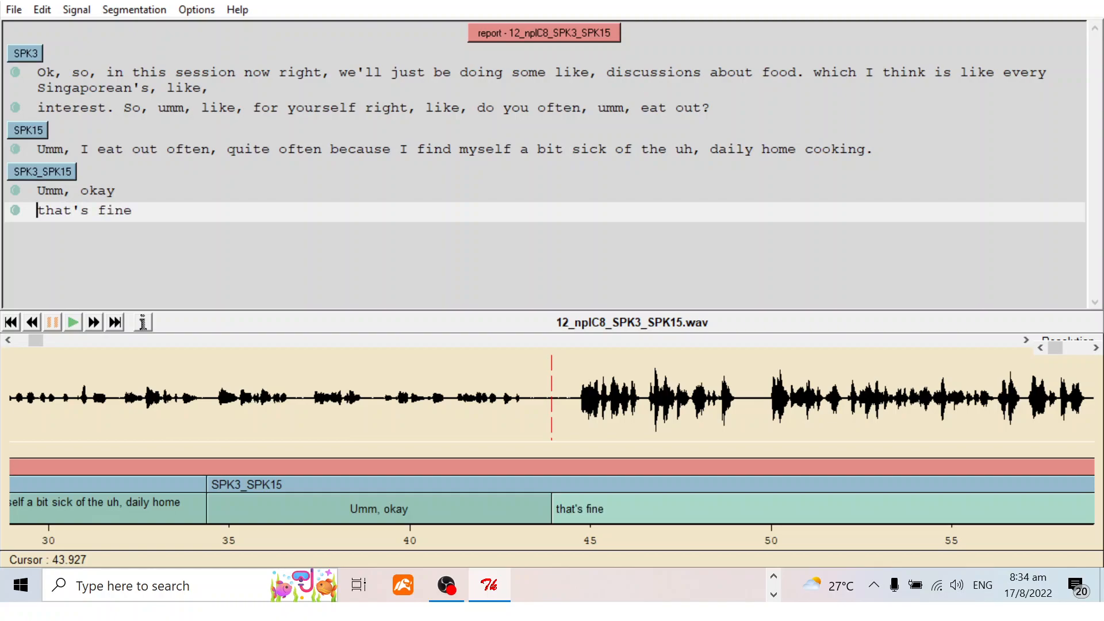
pyautogui.click(134, 9)
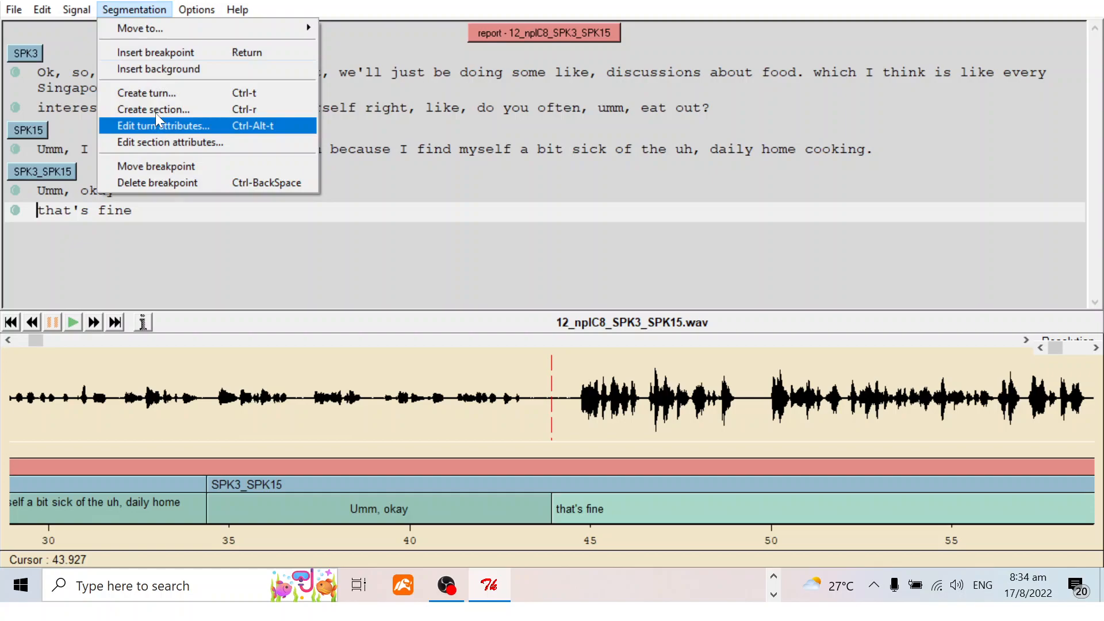
pyautogui.click(167, 93)
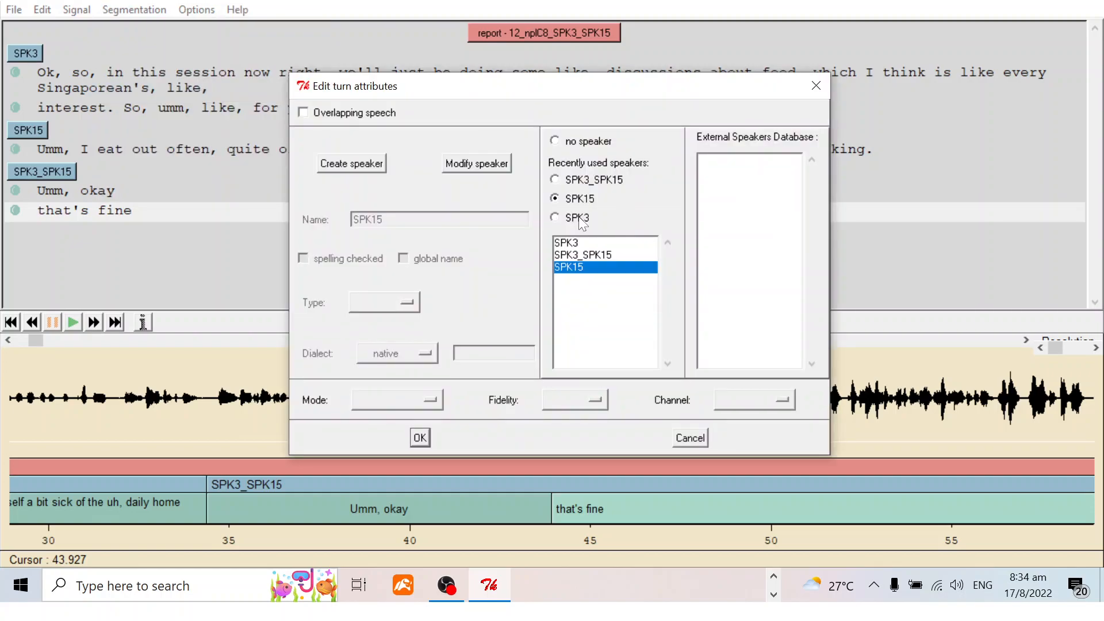
pyautogui.click(579, 216)
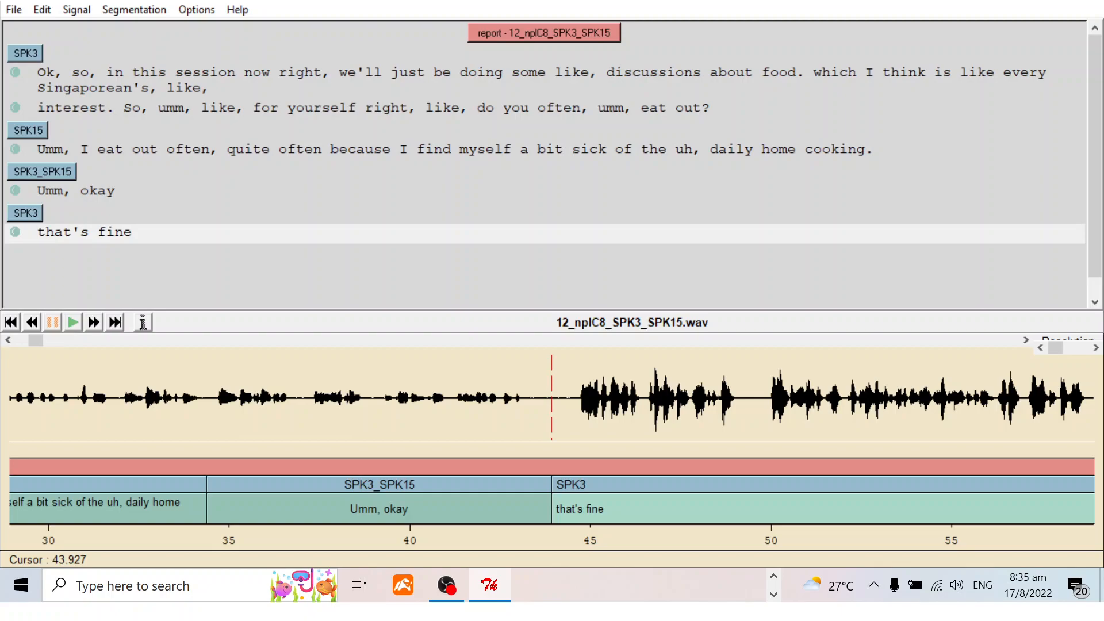
# Step: Extend the fifth segment with the spelled-out numbers "two zero two zero, twenty twenty,"
pyautogui.click(132, 232)
pyautogui.write('2020 two')
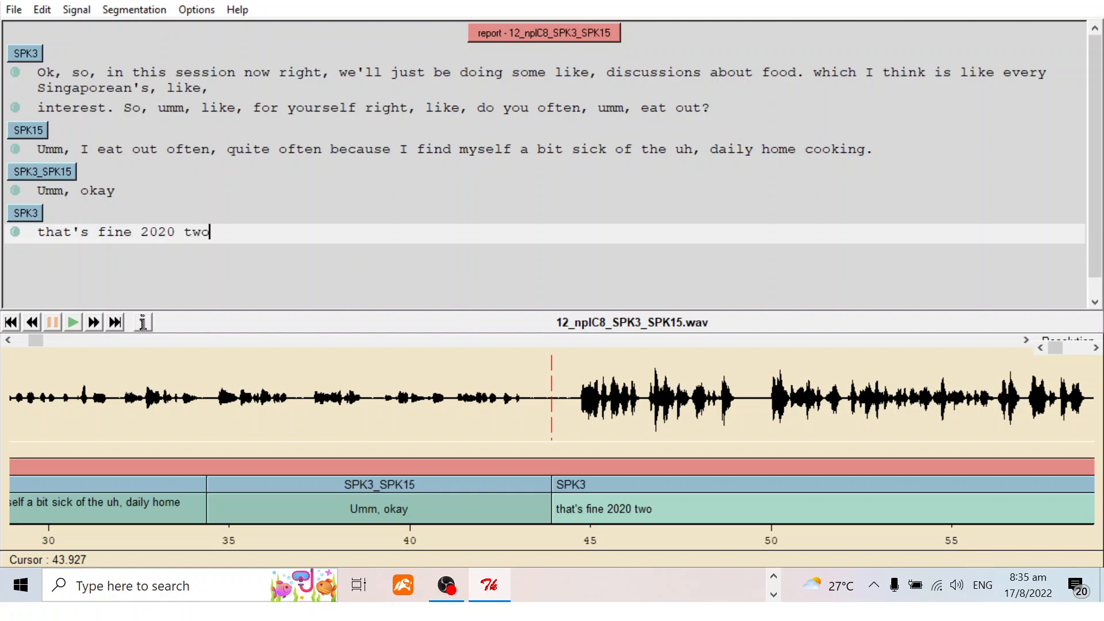
pyautogui.press('BackSpace')
pyautogui.press('BackSpace')
pyautogui.press('BackSpace')
pyautogui.press('BackSpace')
pyautogui.press('BackSpace')
pyautogui.press('BackSpace')
pyautogui.press('BackSpace')
pyautogui.press('BackSpace')
pyautogui.write('tow')
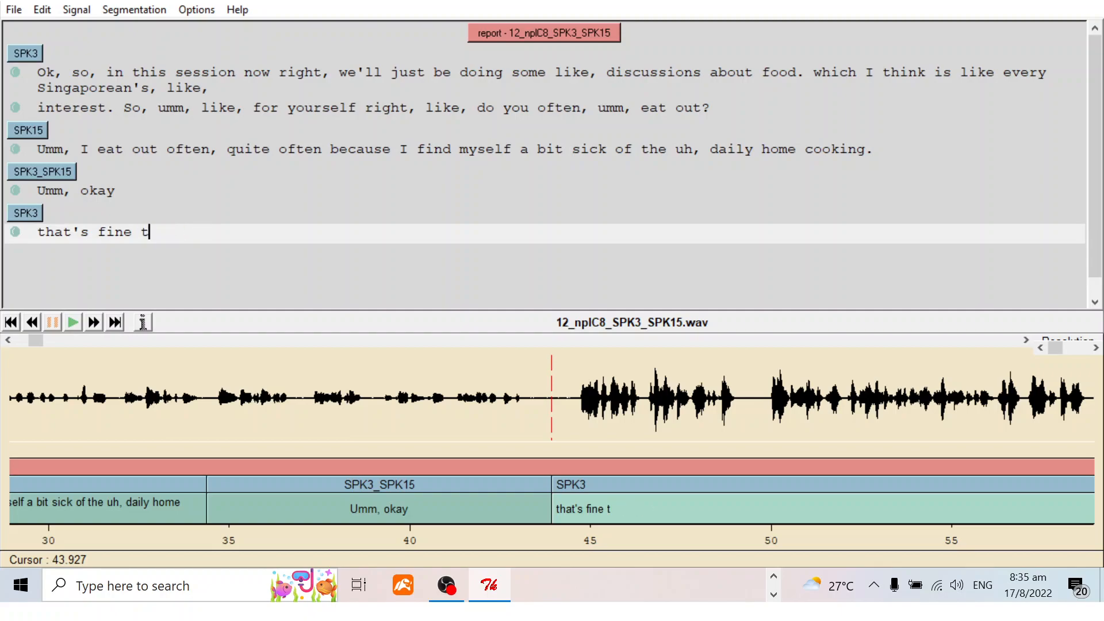
pyautogui.press('BackSpace')
pyautogui.press('BackSpace')
pyautogui.write('wo zero two z')
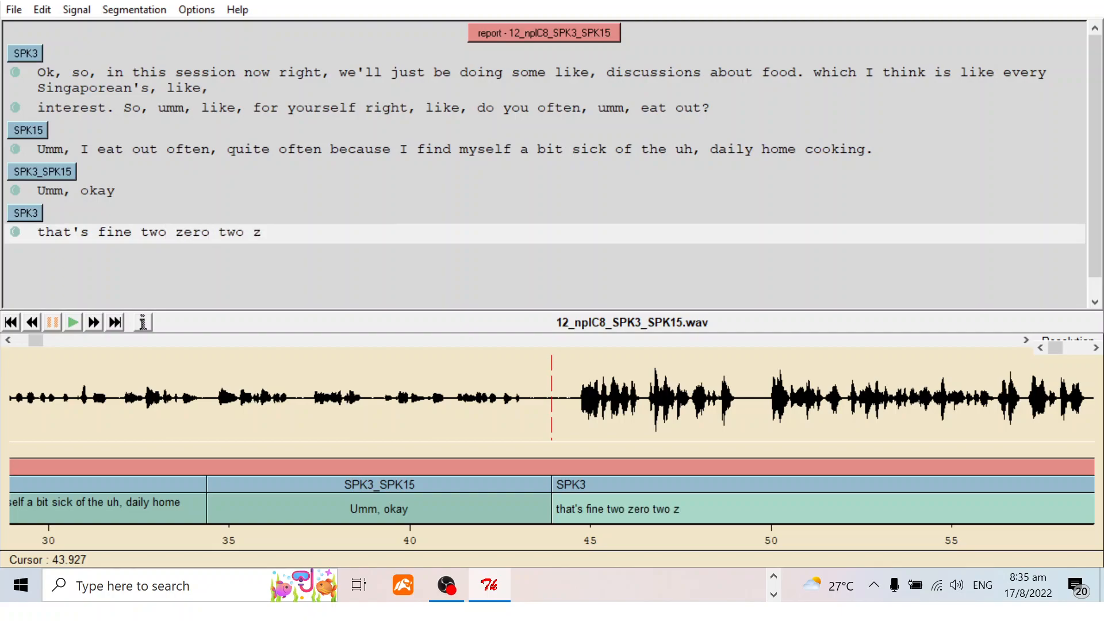
pyautogui.write('ero, twent')
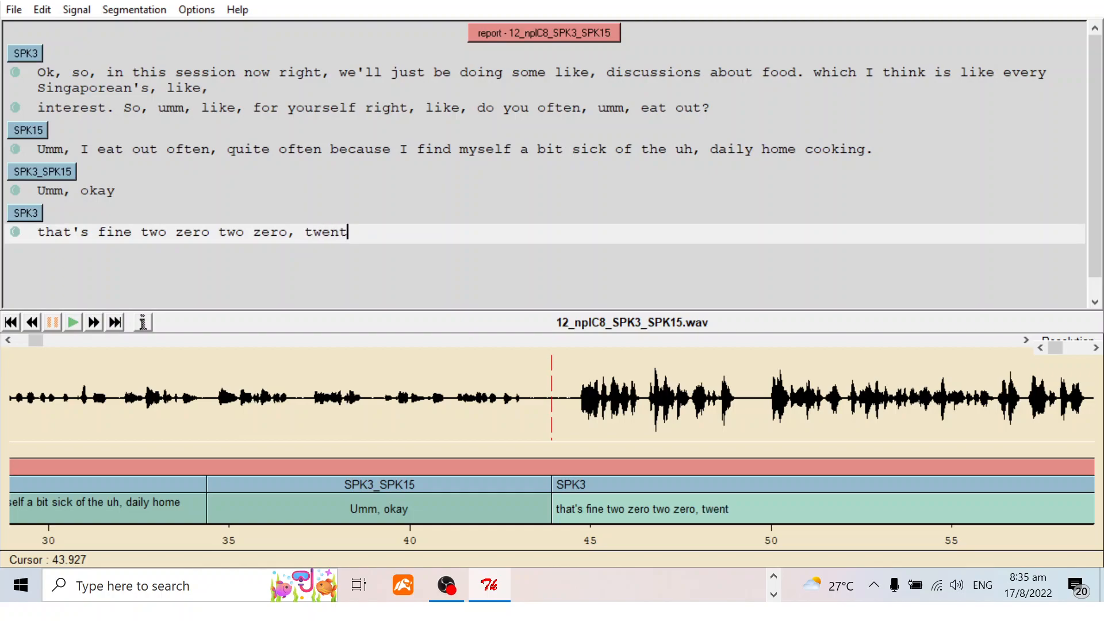
pyautogui.write('y twenty,')
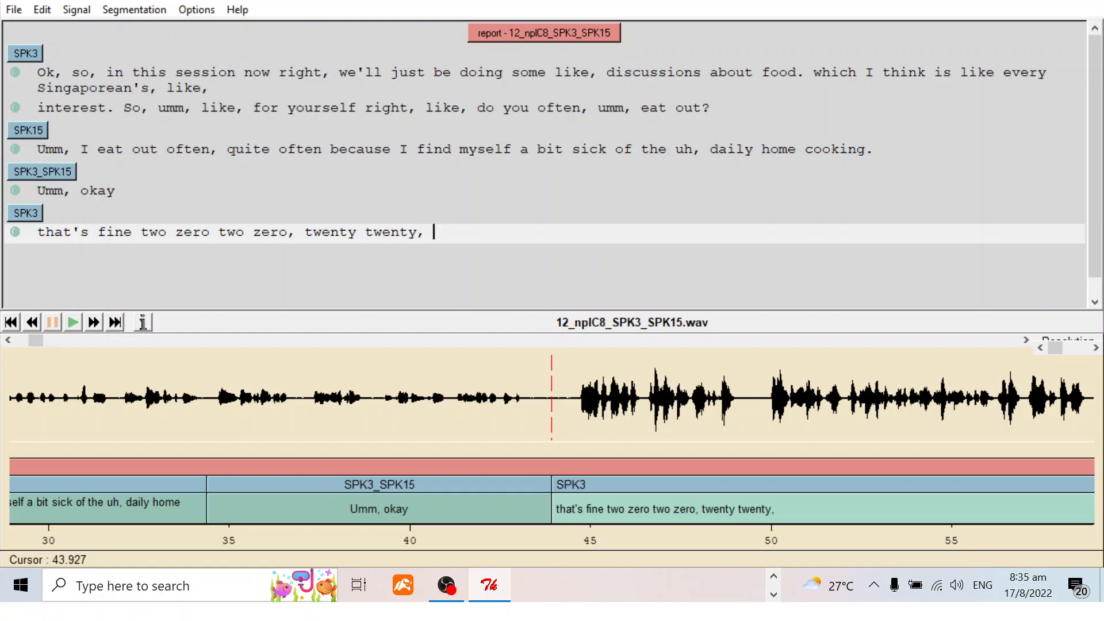
# Step: Add the digit 1 to the fifth segment, locate it with Find/Replace, and rewrite it as "one,"
pyautogui.click(43, 12)
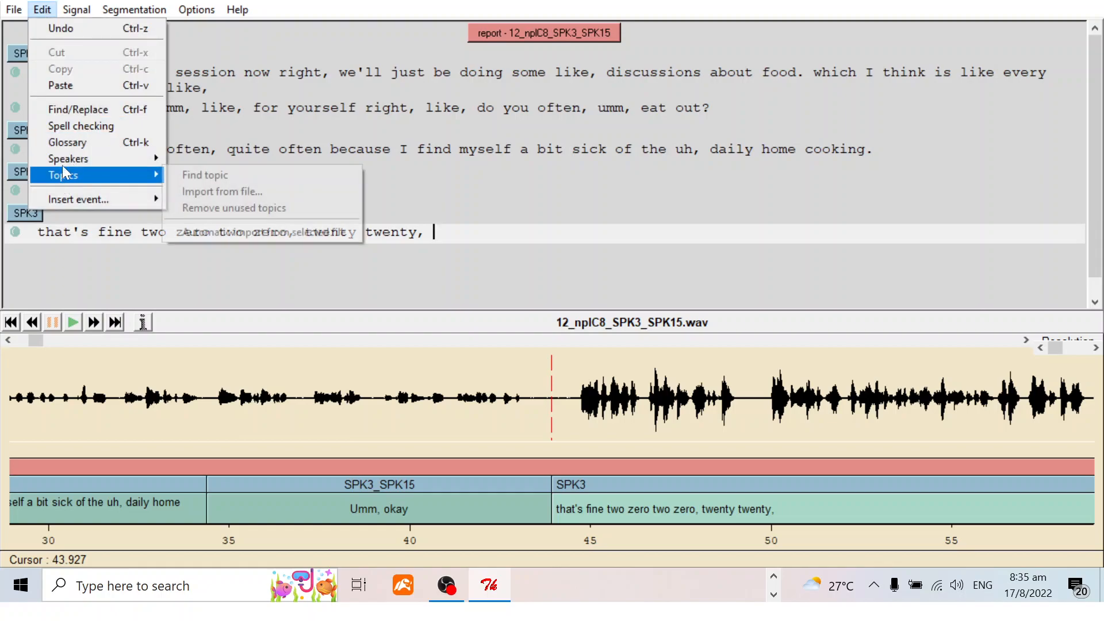
pyautogui.click(78, 109)
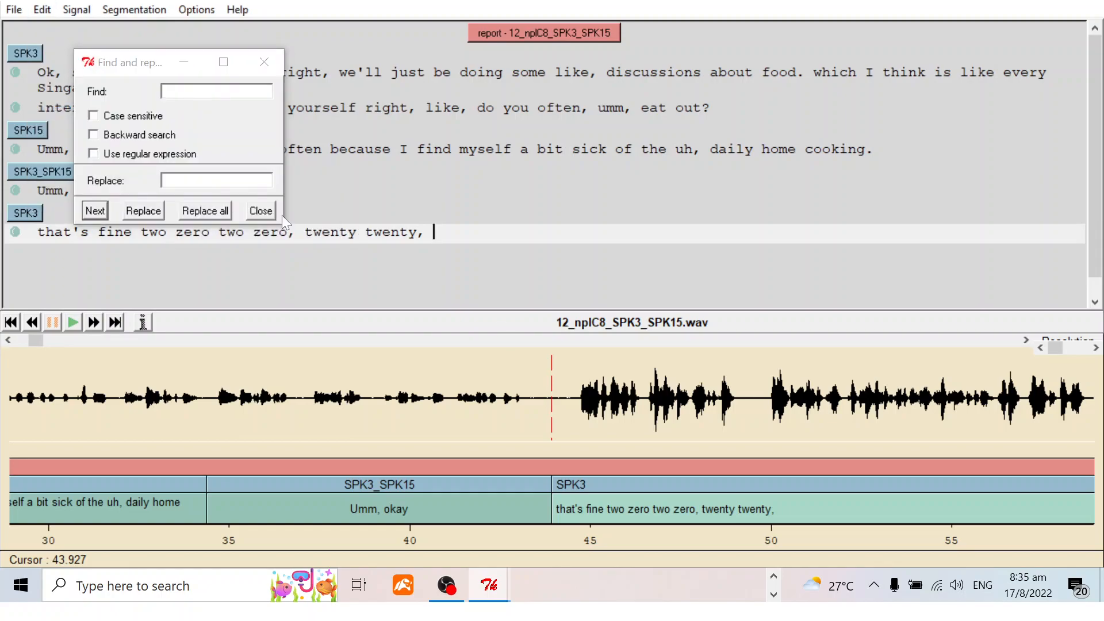
pyautogui.write('1')
pyautogui.click(185, 84)
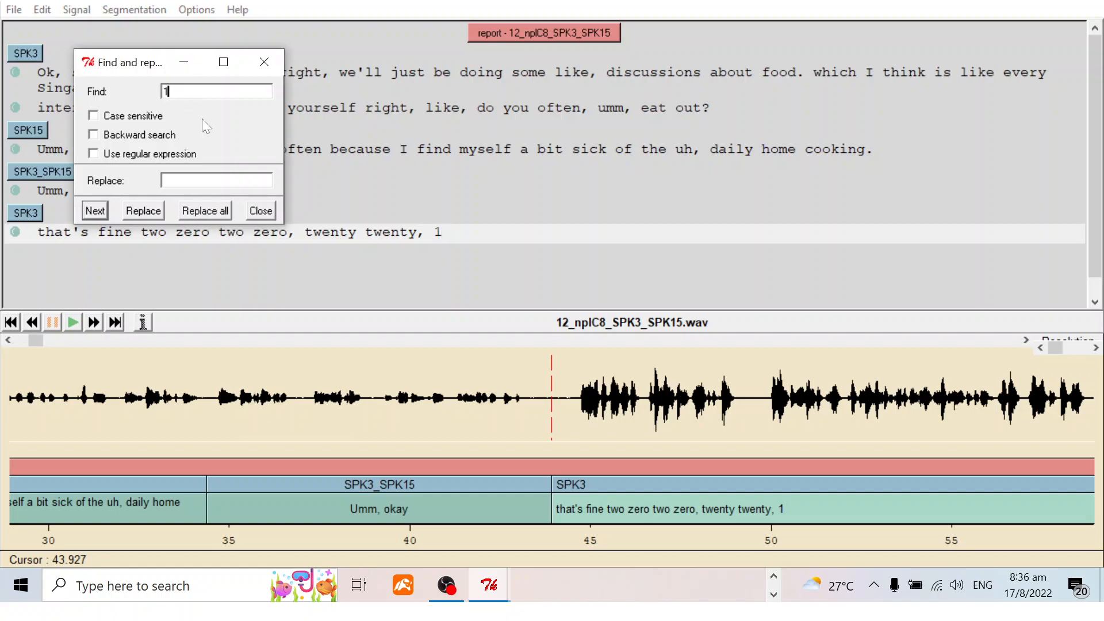
pyautogui.click(382, 108)
pyautogui.click(103, 209)
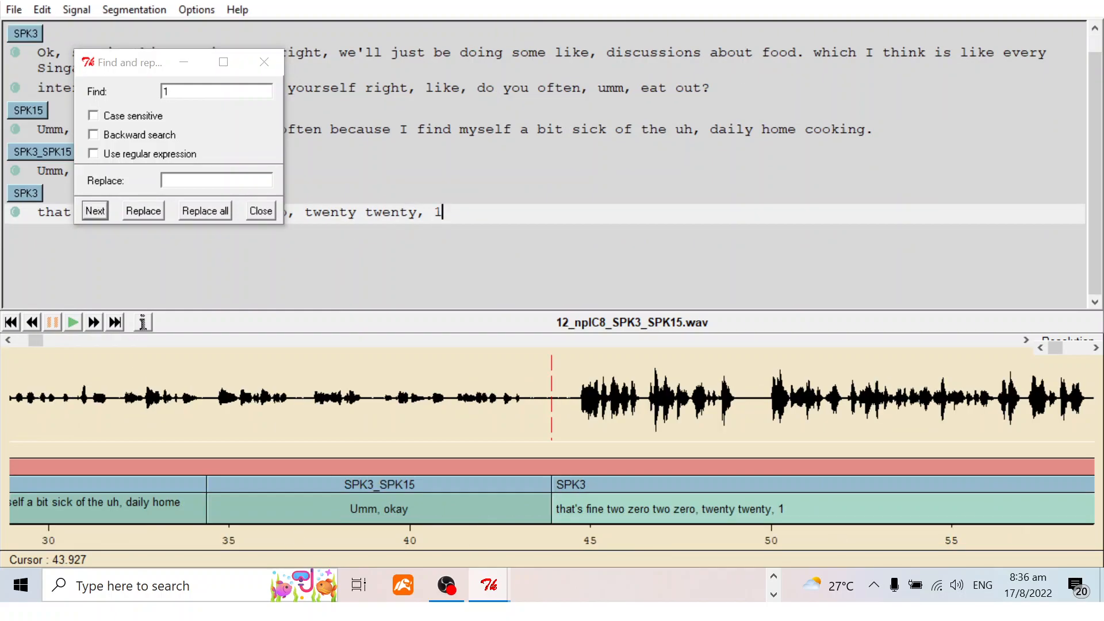
pyautogui.press('BackSpace')
pyautogui.write('one,')
# Step: Search the transcript for the digits 2 and 0 and close the search
pyautogui.hotkey('ctrl', 'f')
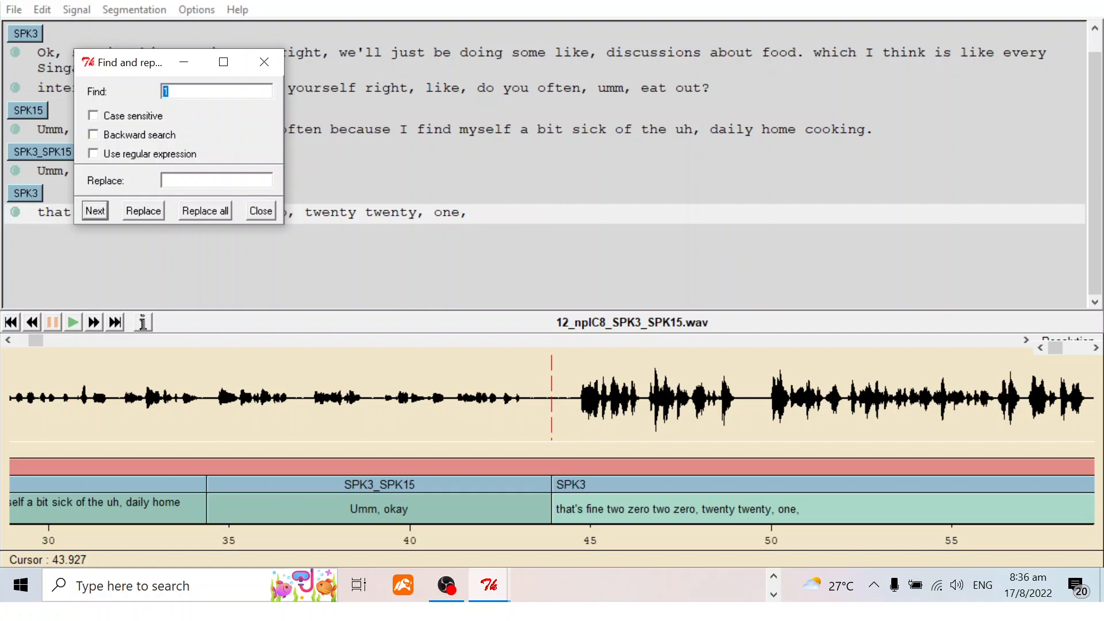
pyautogui.write('2')
pyautogui.doubleClick(163, 92)
pyautogui.write('0')
pyautogui.click(95, 211)
pyautogui.click(167, 92)
pyautogui.click(268, 209)
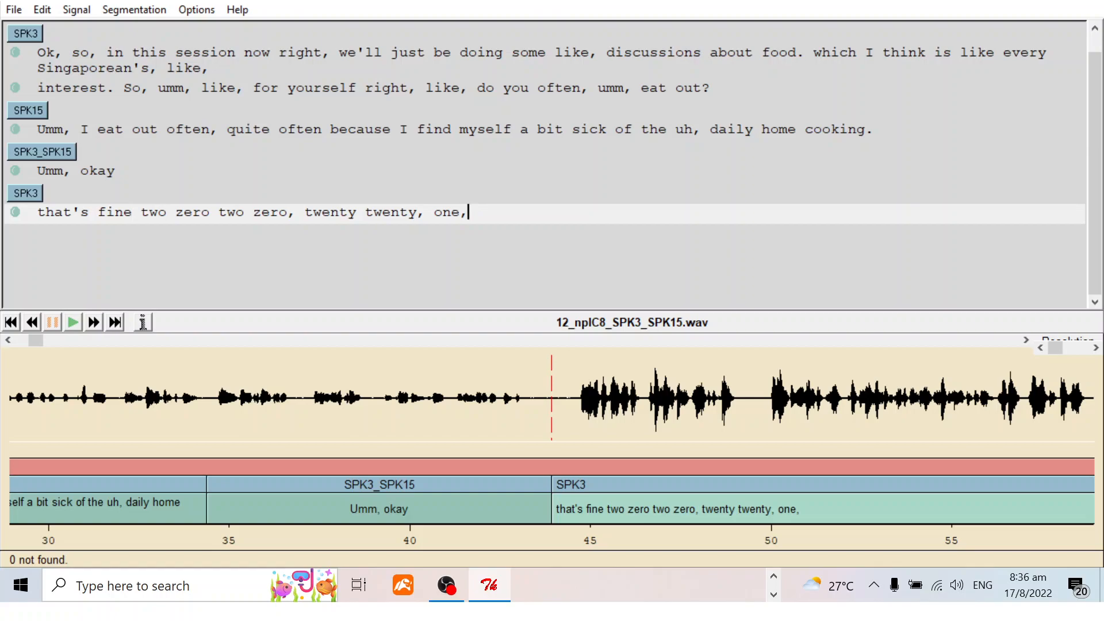
pyautogui.write('13')
pyautogui.press('BackSpace')
pyautogui.press('BackSpace')
pyautogui.write('spk')
pyautogui.press('BackSpace')
pyautogui.press('BackSpace')
pyautogui.press('BackSpace')
pyautogui.write('SPK15')
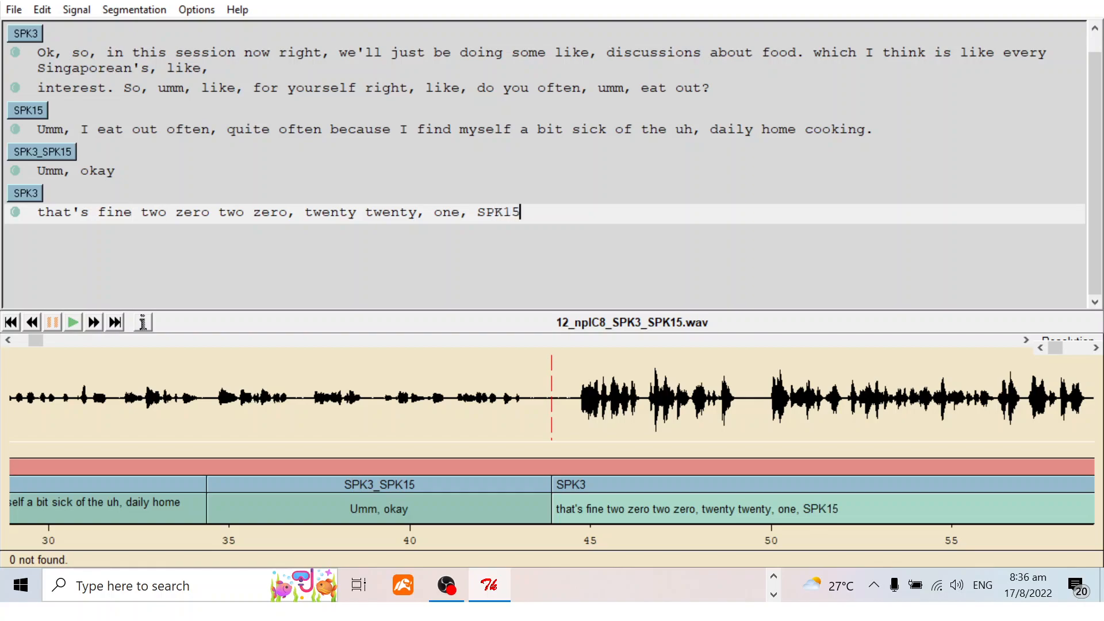
pyautogui.write(' ,')
pyautogui.press('BackSpace')
pyautogui.press('BackSpace')
pyautogui.press('BackSpace')
pyautogui.press('BackSpace')
pyautogui.press('BackSpace')
pyautogui.press('BackSpace')
pyautogui.press('BackSpace')
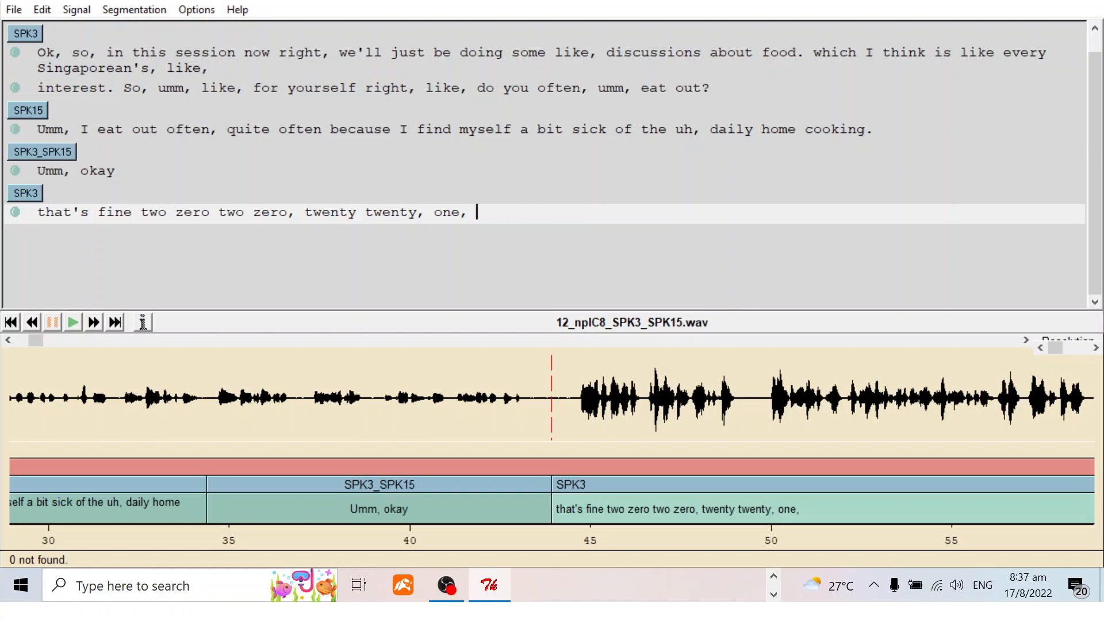
# Step: Append the tag "(inaudible)," to the fifth segment
pyautogui.write('(IN')
pyautogui.press('BackSpace')
pyautogui.press('BackSpace')
pyautogui.write('inadibl')
pyautogui.press('BackSpace')
pyautogui.press('BackSpace')
pyautogui.press('BackSpace')
pyautogui.press('BackSpace')
pyautogui.write('udible),')
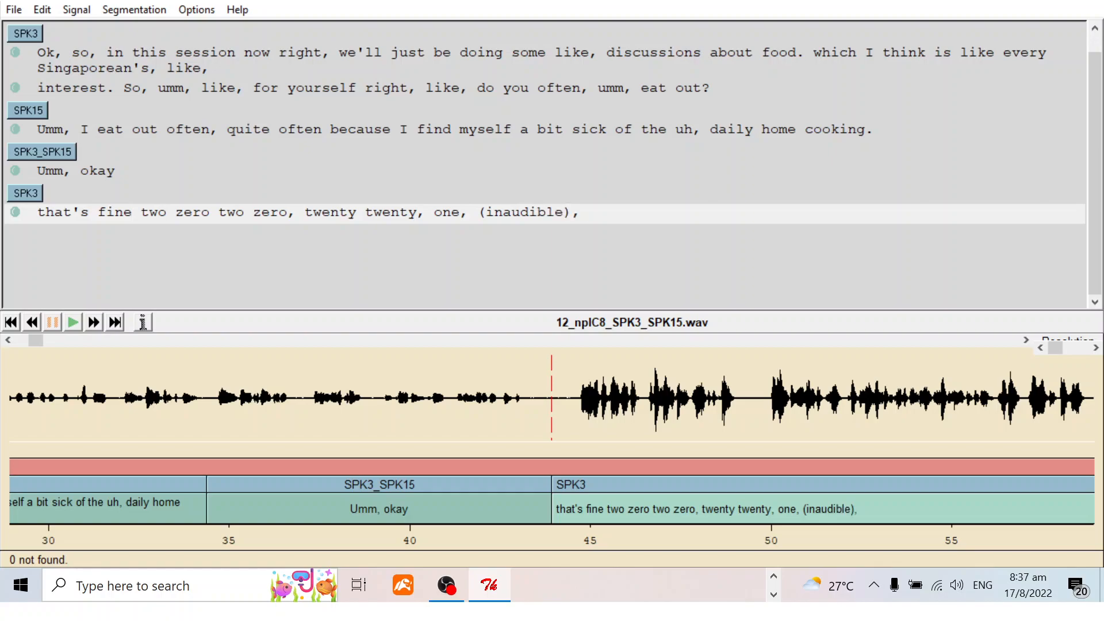
# Step: Append the tags "(noise), (unclear)," after the inaudible tag in the fifth segment
pyautogui.write(' (noicse)')
pyautogui.press('Left')
pyautogui.press('Left')
pyautogui.press('Left')
pyautogui.press('Left')
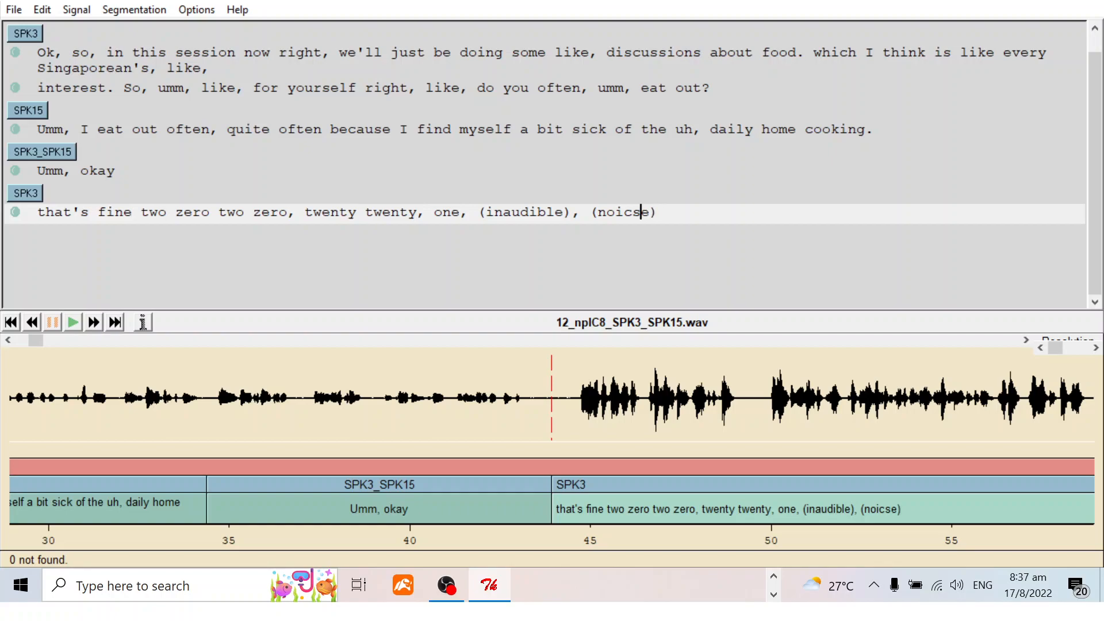
pyautogui.press('Delete')
pyautogui.press('End')
pyautogui.write(', (unclear),')
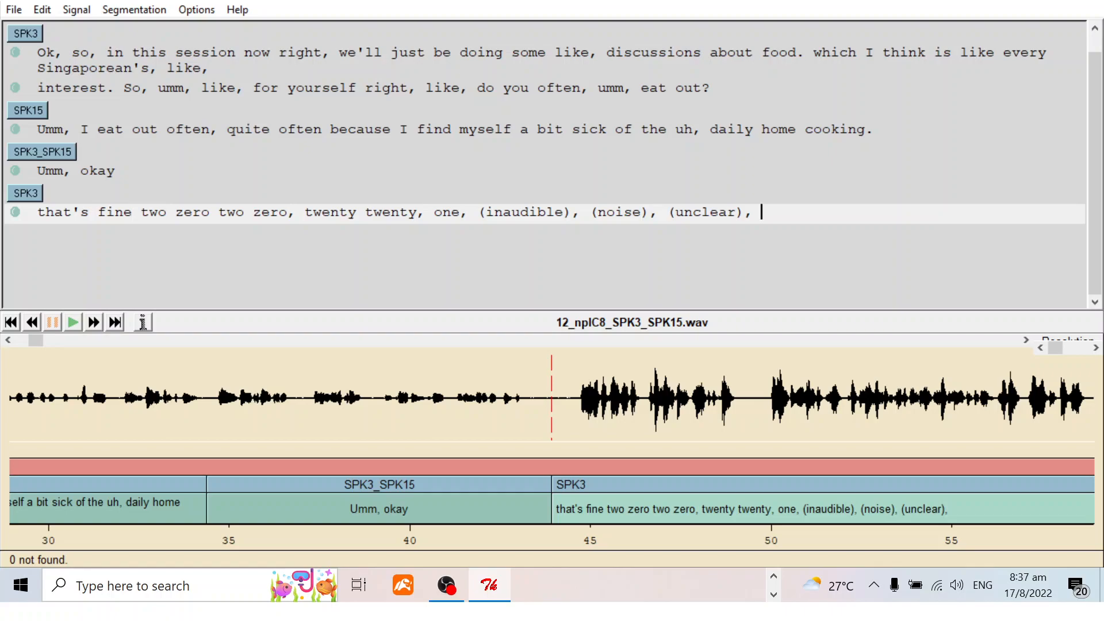
# Step: Review the bracketed tags in the fifth segment and the filler word "umm" in the second and fourth segments
pyautogui.moveTo(478, 212); pyautogui.dragTo(762, 213)
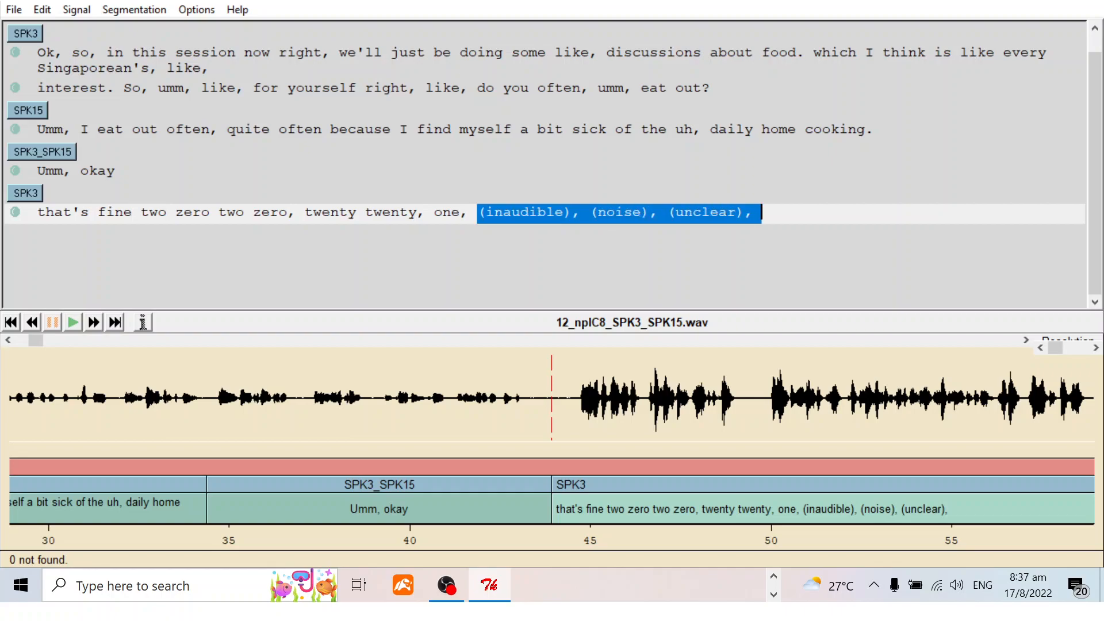
pyautogui.click(166, 89)
pyautogui.moveTo(158, 88); pyautogui.dragTo(184, 89)
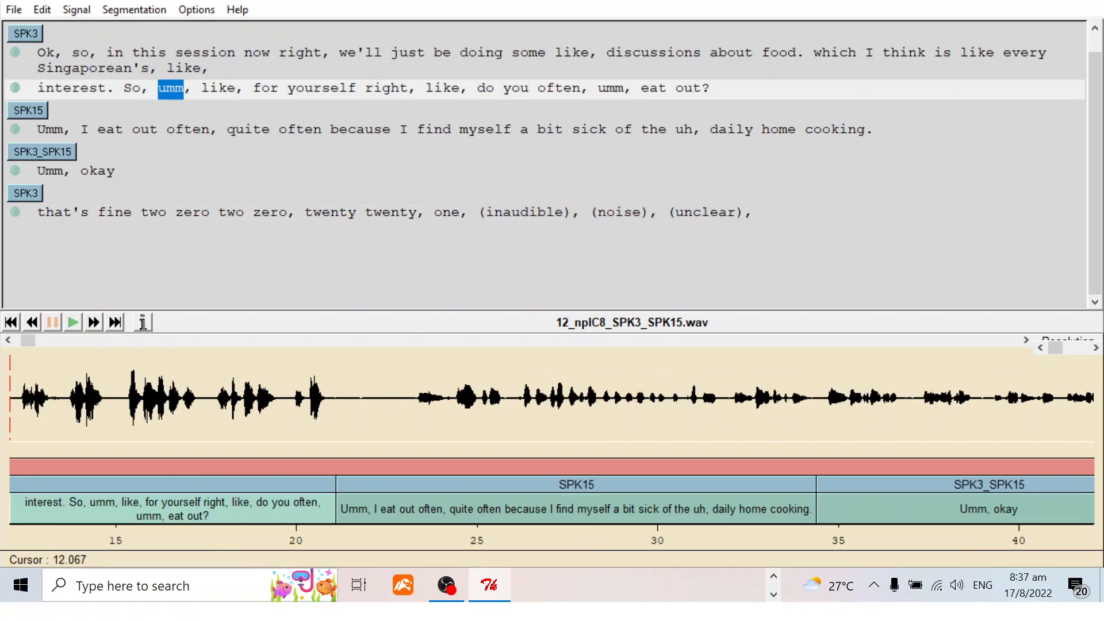
pyautogui.hotkey('shift', 'Left')
pyautogui.hotkey('shift', 'Right')
pyautogui.moveTo(38, 171); pyautogui.dragTo(65, 173)
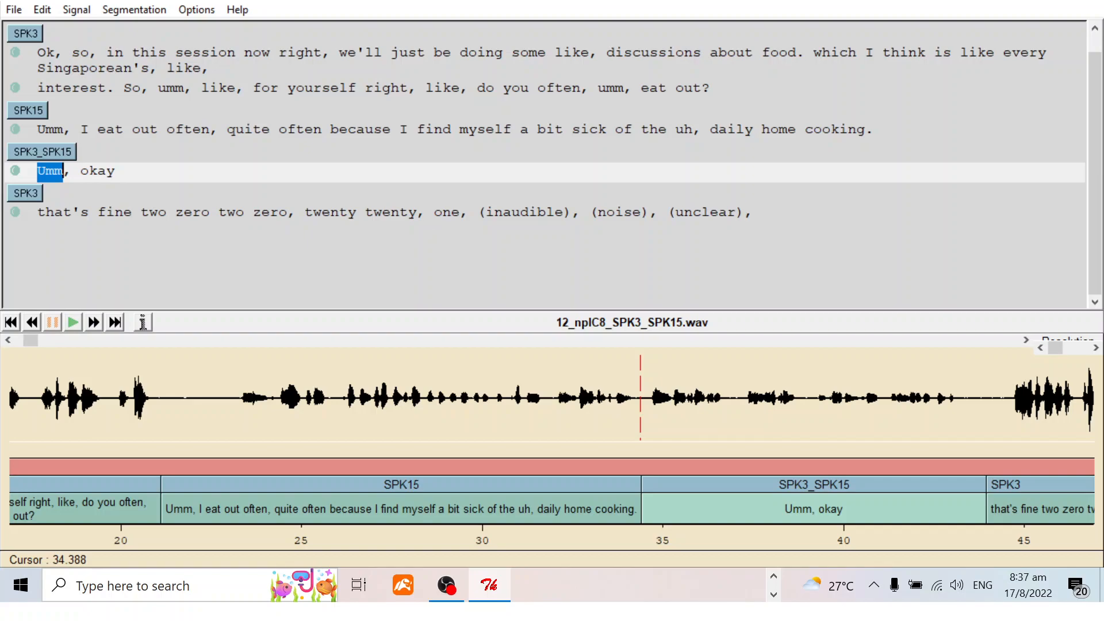
pyautogui.moveTo(598, 89); pyautogui.dragTo(624, 89)
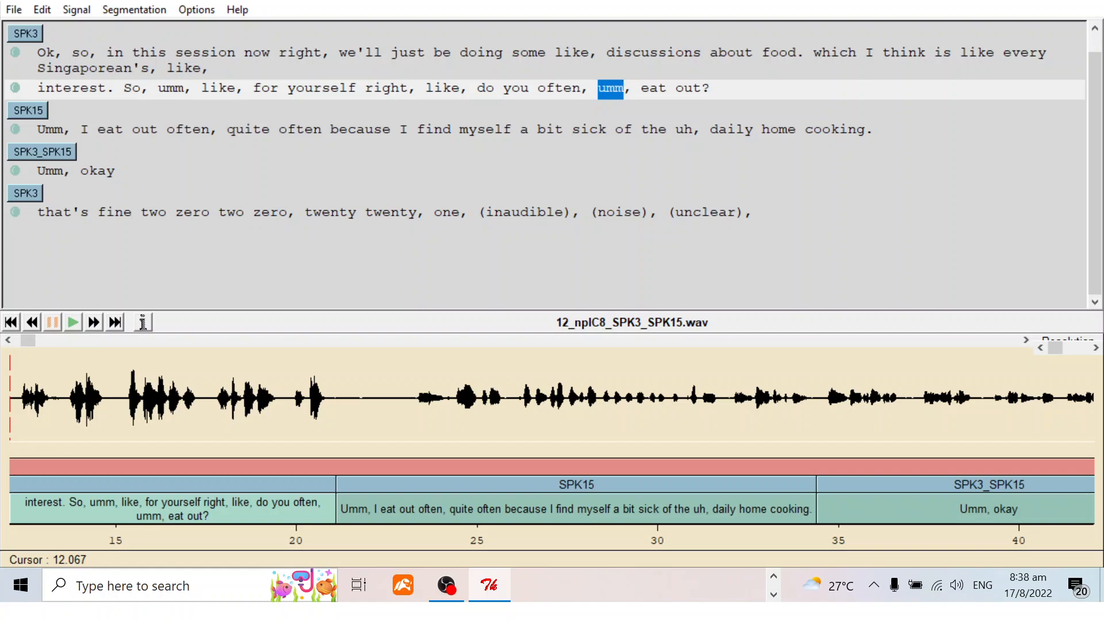
# Step: Save the transcription as 12_nplC8_SPK3_SPK15 in native XML format in the demo folder
pyautogui.hotkey('ctrl', 's')
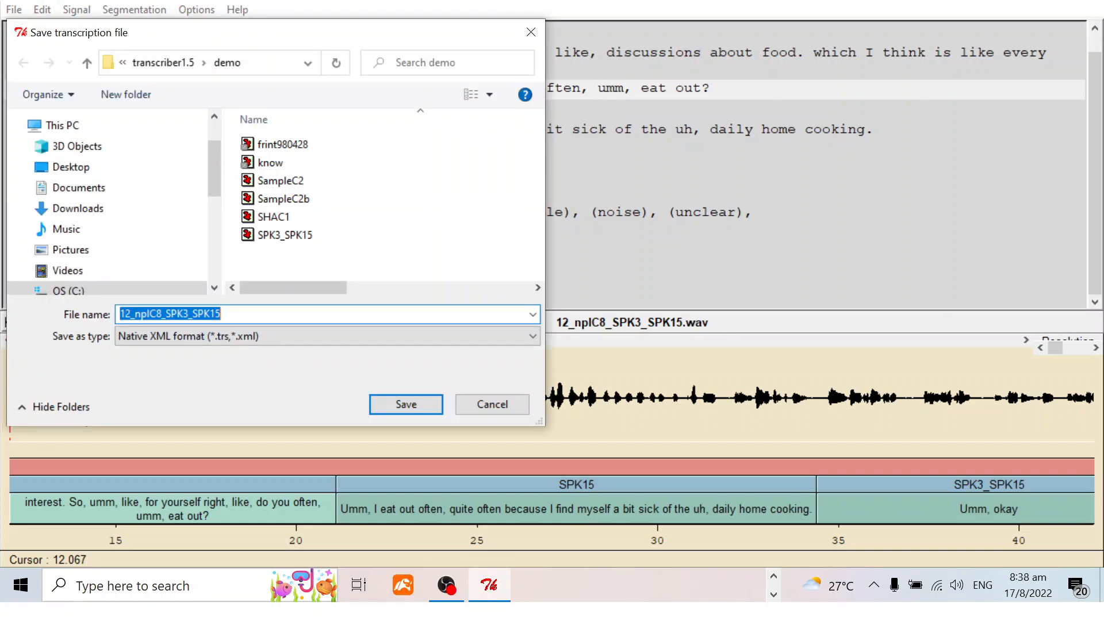